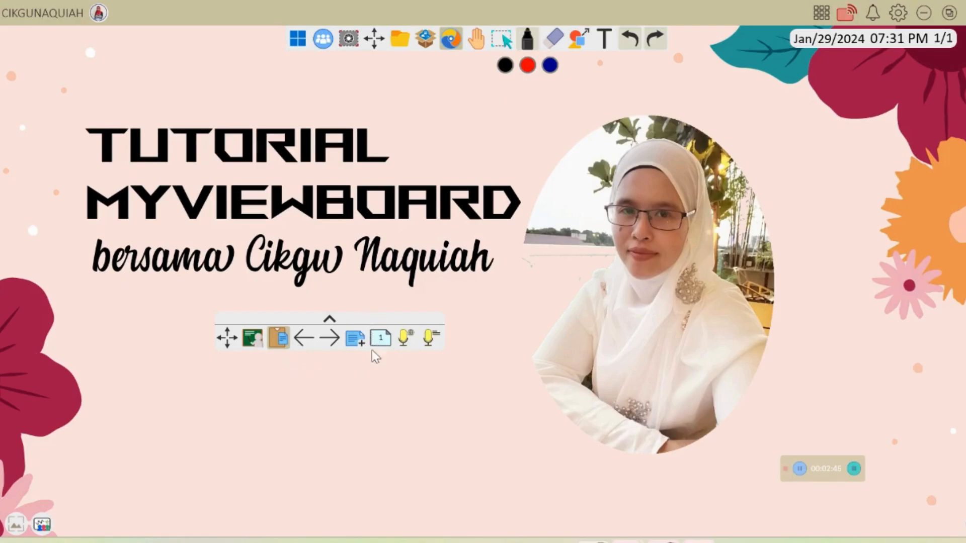
Draw a red pen arrow pointing at the new-page tool and undo it.
{"action": "left_click", "coordinate": [528, 66]}
{"action": "left_click_drag", "start_coordinate": [354, 356], "coordinate": [355, 391]}
{"action": "mouse_move", "coordinate": [354, 356]}
{"action": "left_mouse_down"}
{"action": "mouse_move", "coordinate": [334, 374]}
{"action": "mouse_move", "coordinate": [367, 374]}
{"action": "left_mouse_up"}
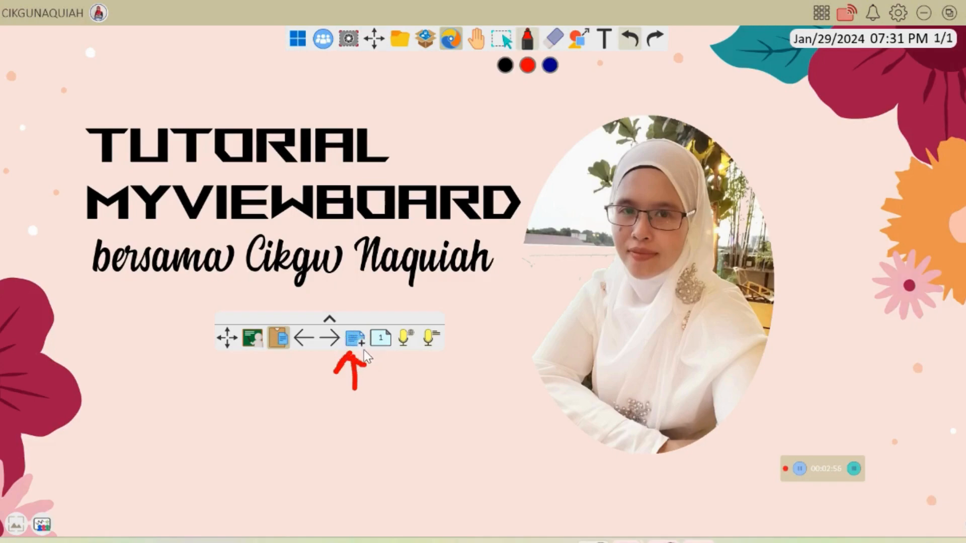
{"action": "left_click", "coordinate": [632, 42]}
{"action": "left_click", "coordinate": [631, 43]}
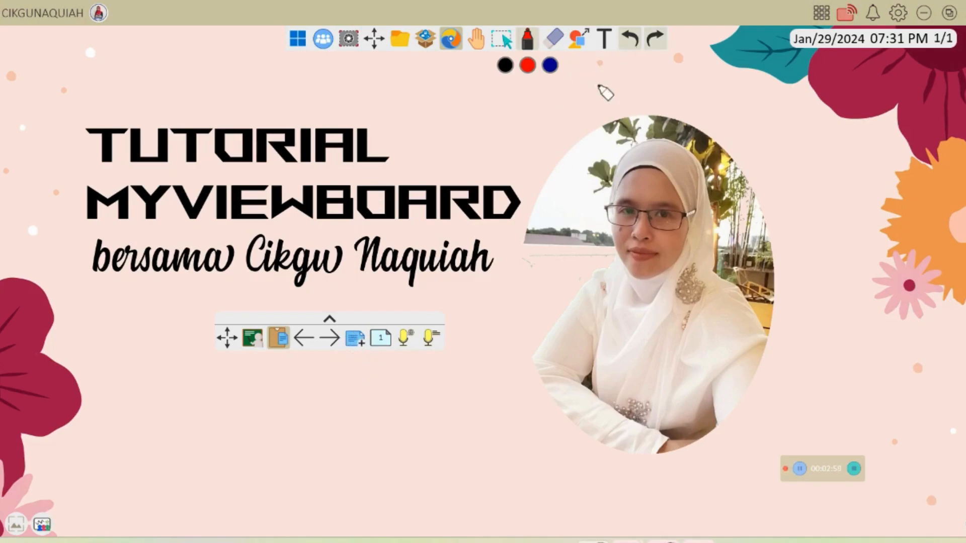
Add a blank second page and switch between pages 1 and 2 in the page list.
{"action": "left_click", "coordinate": [355, 340]}
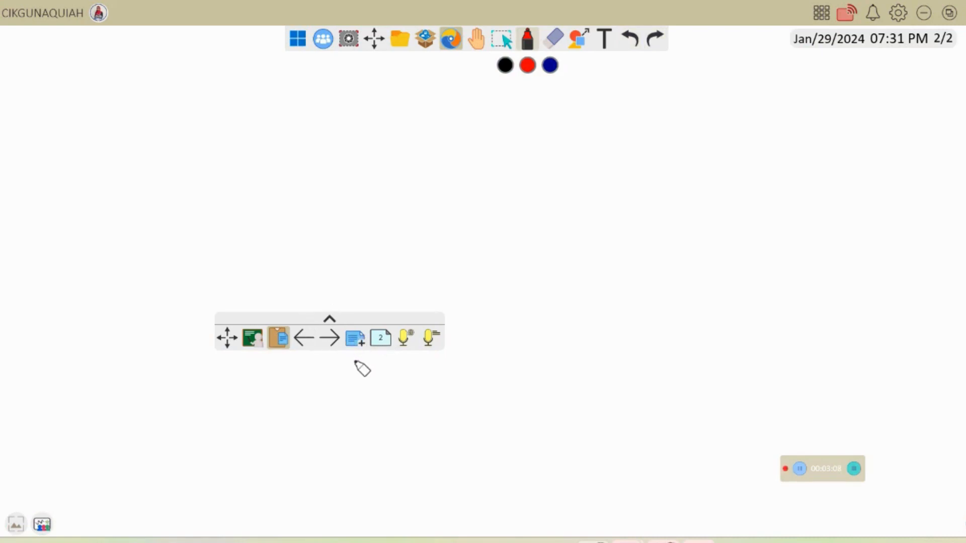
{"action": "left_click", "coordinate": [380, 338]}
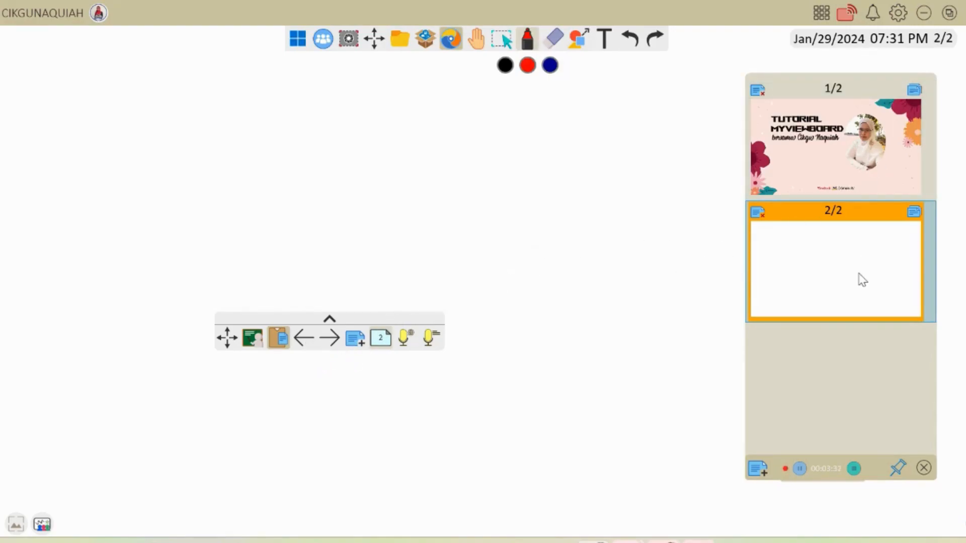
{"action": "left_click", "coordinate": [886, 148]}
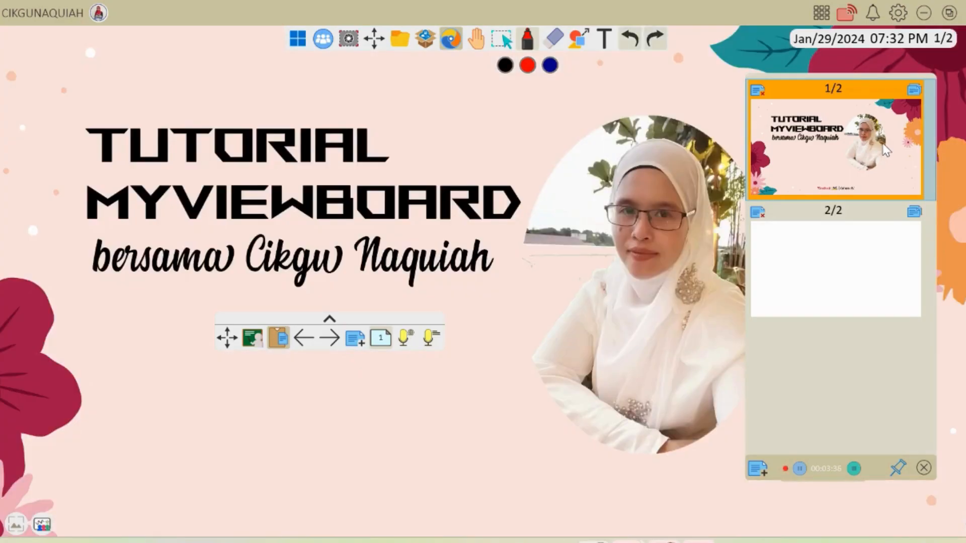
{"action": "left_click", "coordinate": [853, 283]}
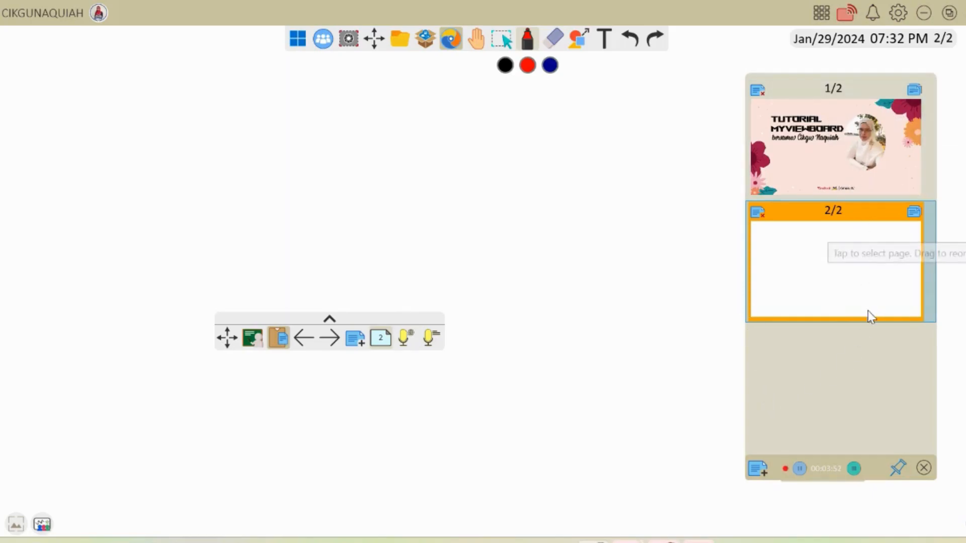
Add a blank third page from the page list and return to page 1 with the list closed.
{"action": "left_click", "coordinate": [757, 468]}
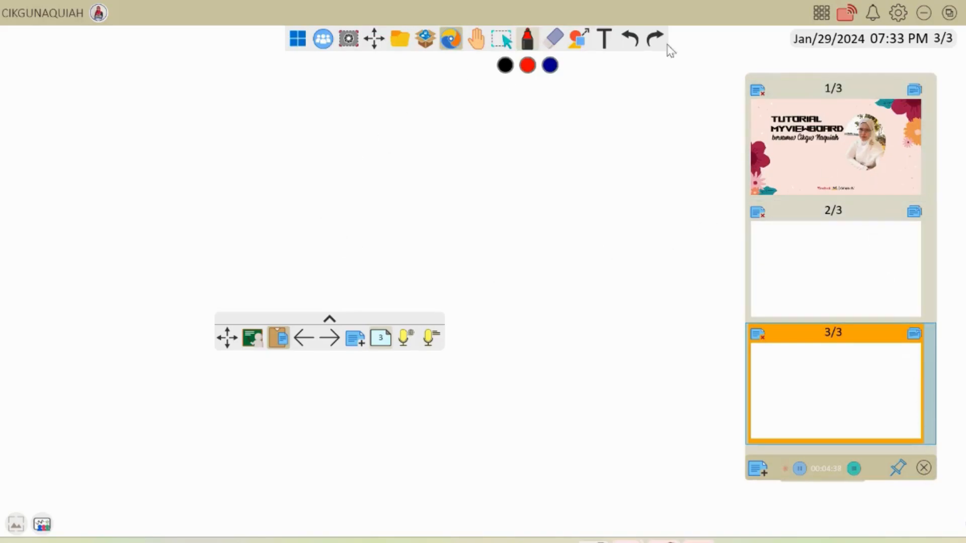
{"action": "left_click", "coordinate": [849, 153]}
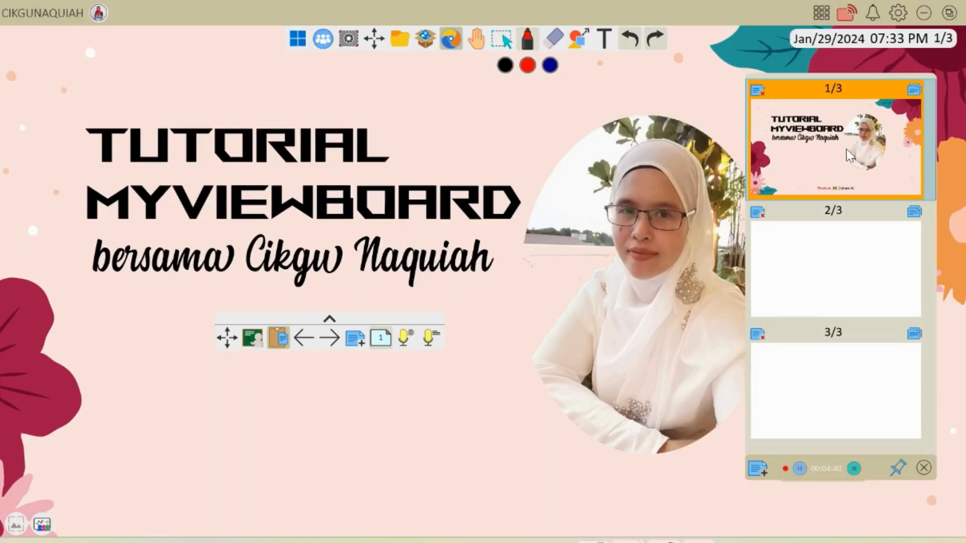
{"action": "left_click", "coordinate": [924, 469]}
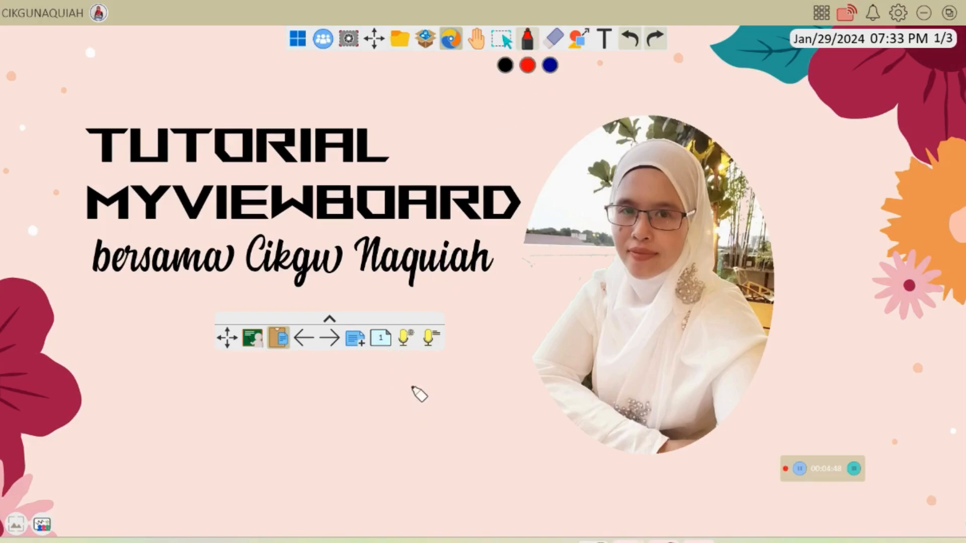
Mark the Live Captions tool with a red arrow and try to start it, undoing the arrow at the end.
{"action": "mouse_move", "coordinate": [405, 371]}
{"action": "left_mouse_down"}
{"action": "mouse_move", "coordinate": [405, 403]}
{"action": "mouse_move", "coordinate": [397, 384]}
{"action": "mouse_move", "coordinate": [405, 373]}
{"action": "mouse_move", "coordinate": [419, 381]}
{"action": "left_mouse_up"}
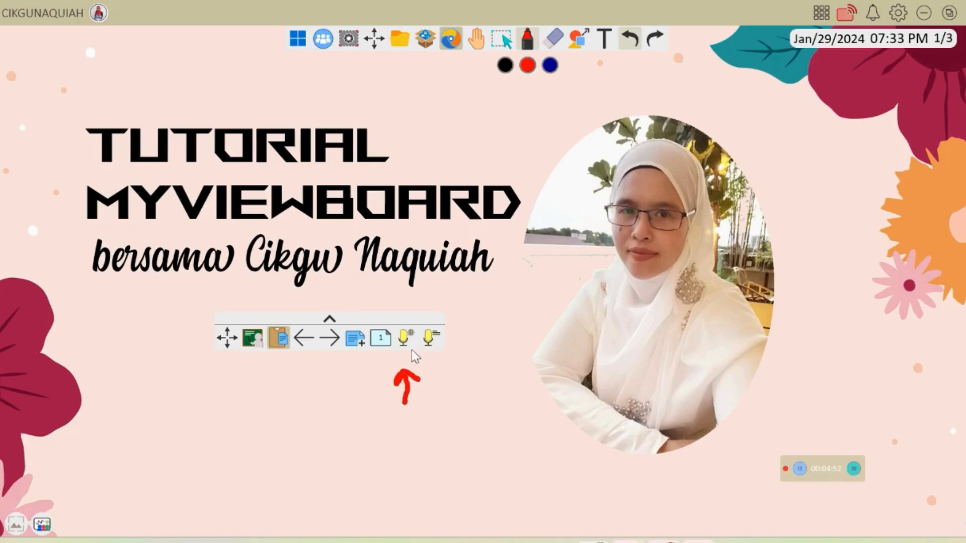
{"action": "left_click", "coordinate": [504, 43]}
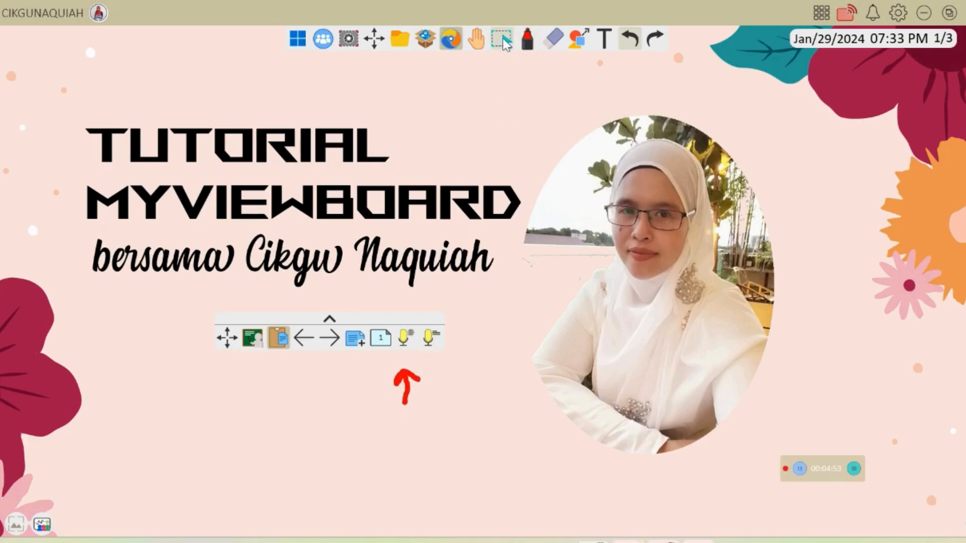
{"action": "left_click", "coordinate": [404, 339]}
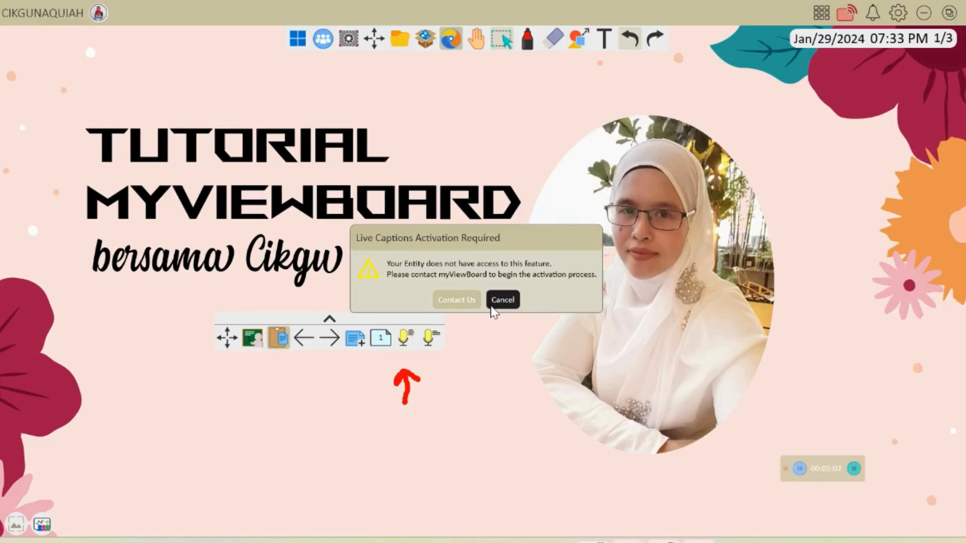
{"action": "left_click", "coordinate": [497, 302]}
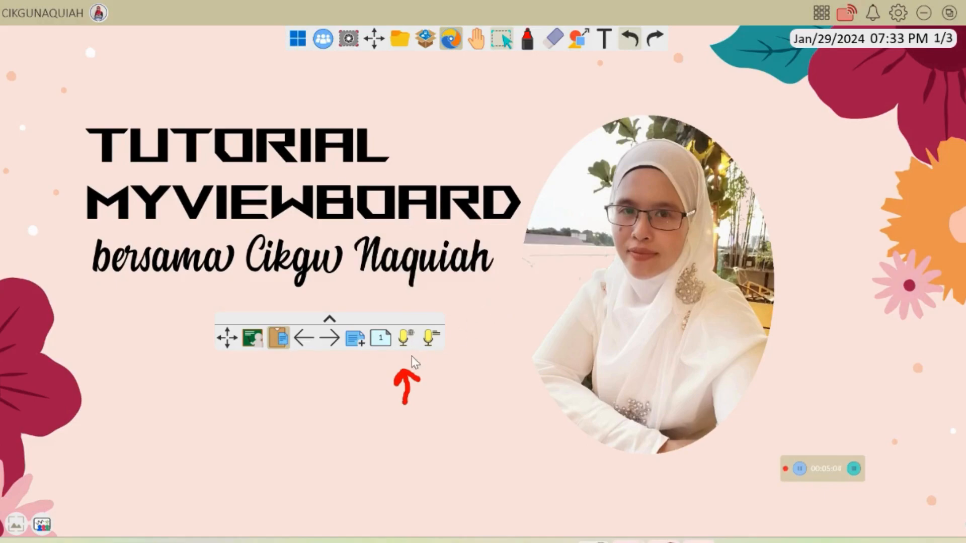
{"action": "left_click", "coordinate": [626, 44]}
{"action": "left_click", "coordinate": [626, 44]}
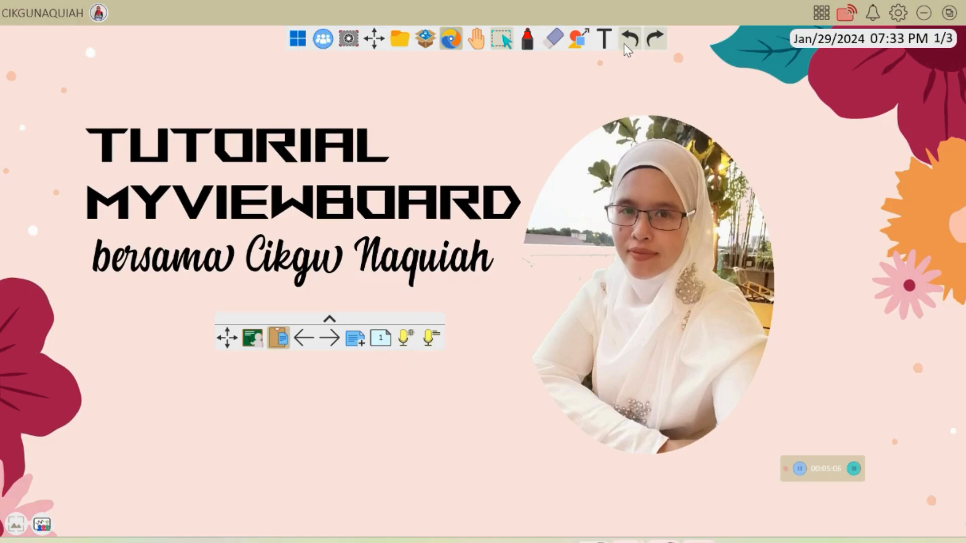
Move the floating page toolbar to the lower edge of the canvas and switch to blank page 2.
{"action": "left_click_drag", "start_coordinate": [228, 338], "coordinate": [130, 519]}
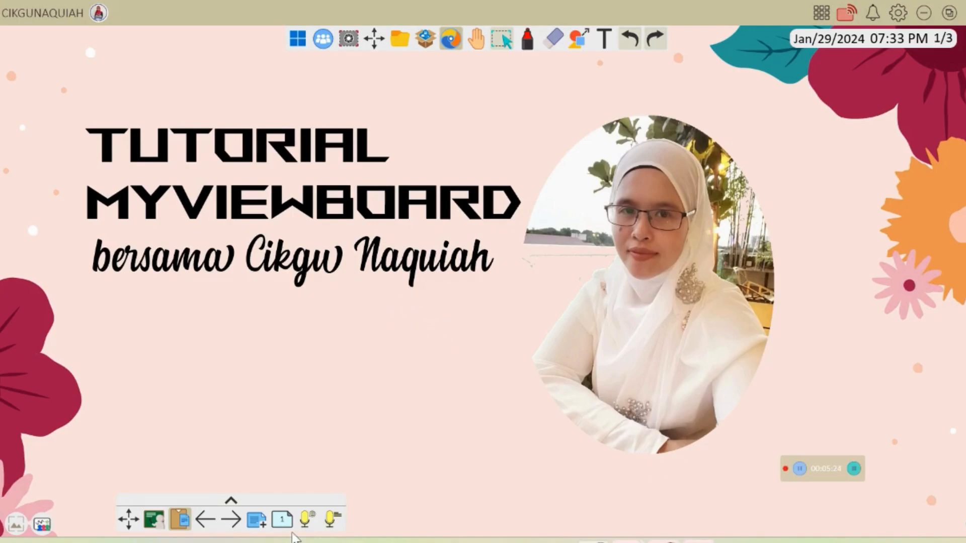
{"action": "left_click", "coordinate": [283, 523]}
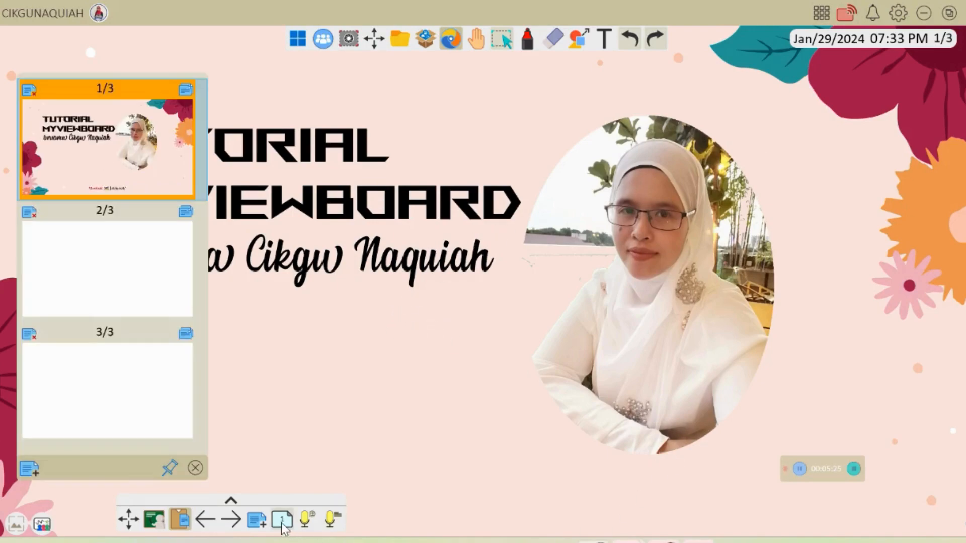
{"action": "left_click", "coordinate": [123, 273]}
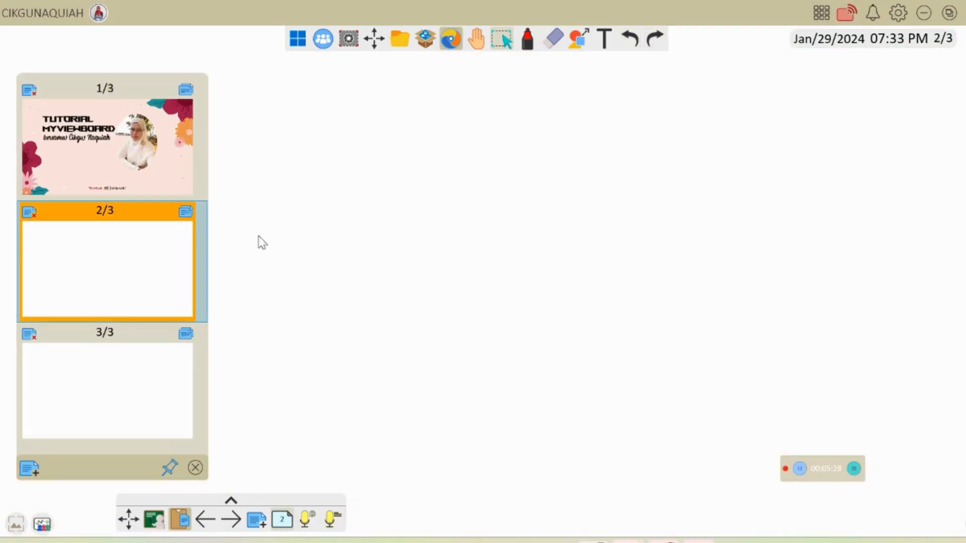
{"action": "left_click", "coordinate": [281, 241]}
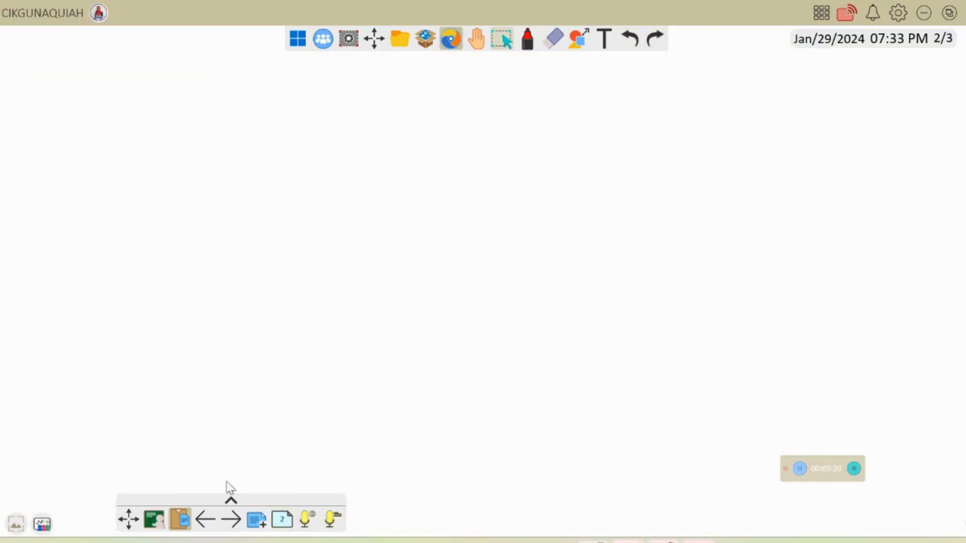
Mark the split-board tool with a red arrow and open the numbered split writing boards, dismissing the notice.
{"action": "left_click", "coordinate": [528, 39]}
{"action": "mouse_move", "coordinate": [52, 472]}
{"action": "left_mouse_down"}
{"action": "mouse_move", "coordinate": [38, 505]}
{"action": "mouse_move", "coordinate": [26, 502]}
{"action": "left_mouse_up"}
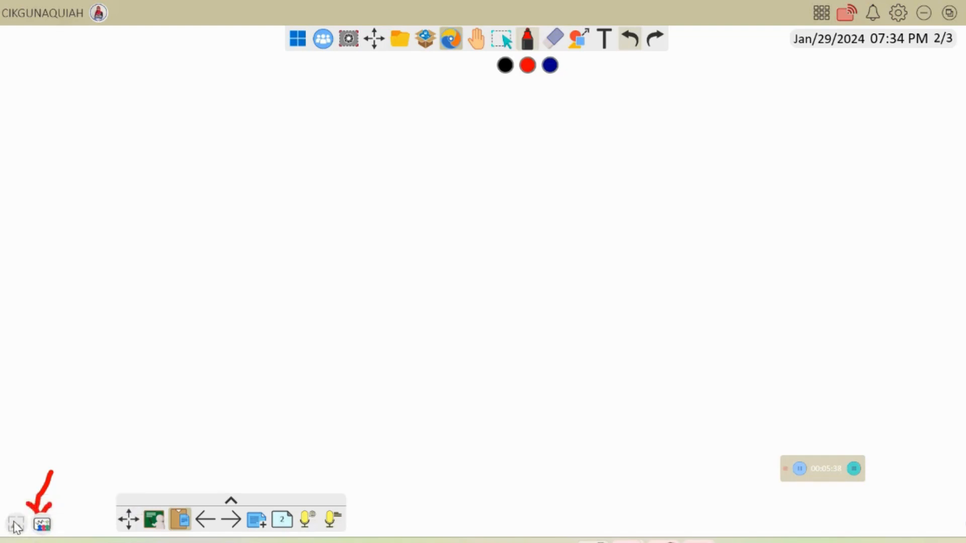
{"action": "left_click", "coordinate": [45, 525]}
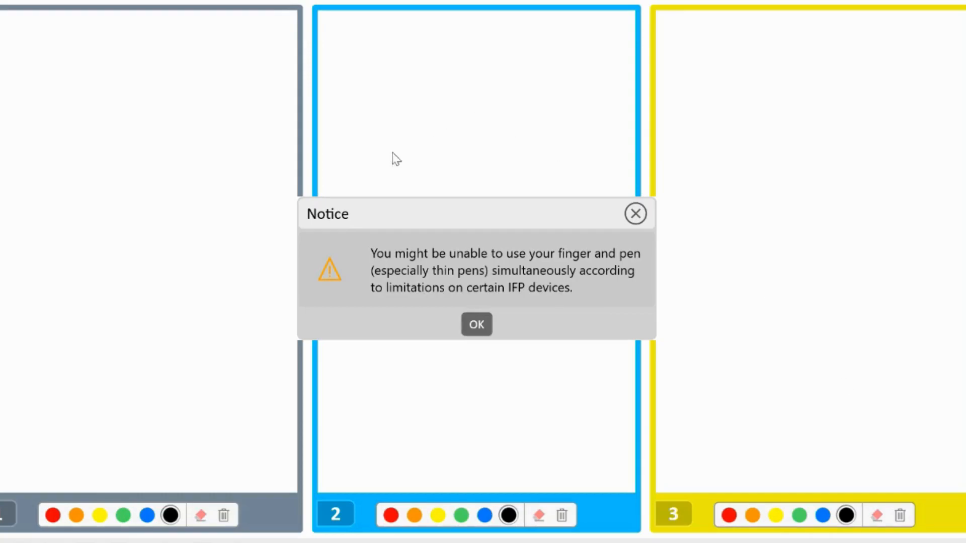
{"action": "left_click", "coordinate": [635, 215]}
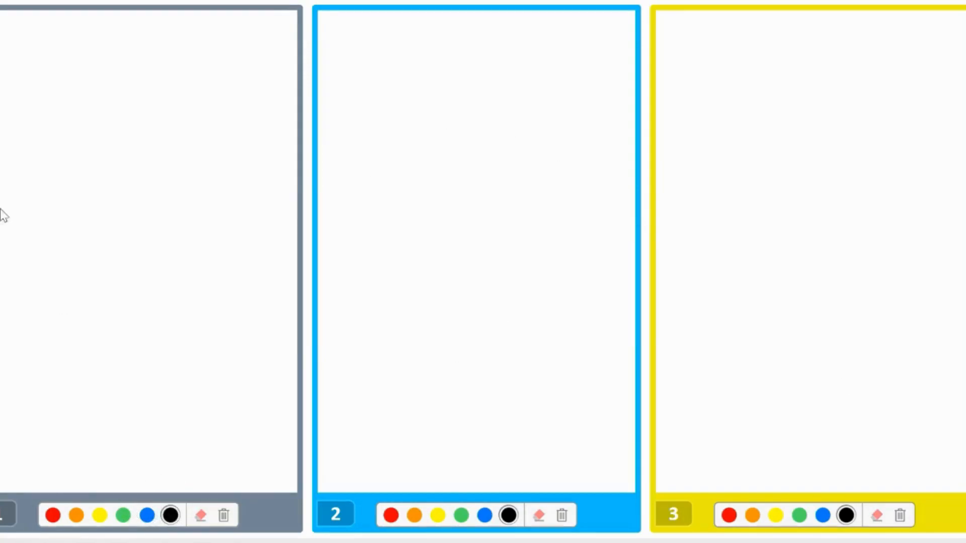
Handwrite a few black letters on board 1 and erase them.
{"action": "left_click_drag", "start_coordinate": [6, 85], "coordinate": [53, 119]}
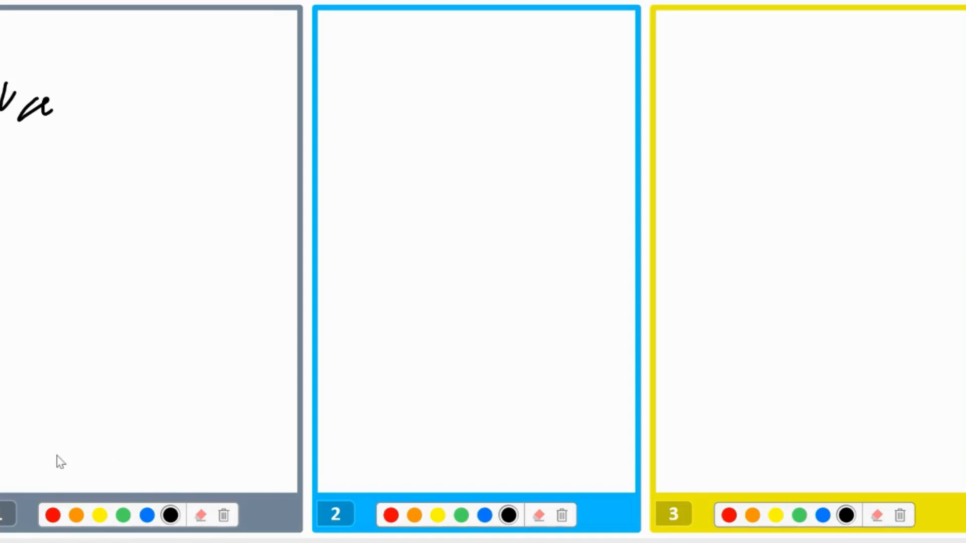
{"action": "left_click", "coordinate": [201, 515]}
{"action": "left_click_drag", "start_coordinate": [3, 77], "coordinate": [34, 138]}
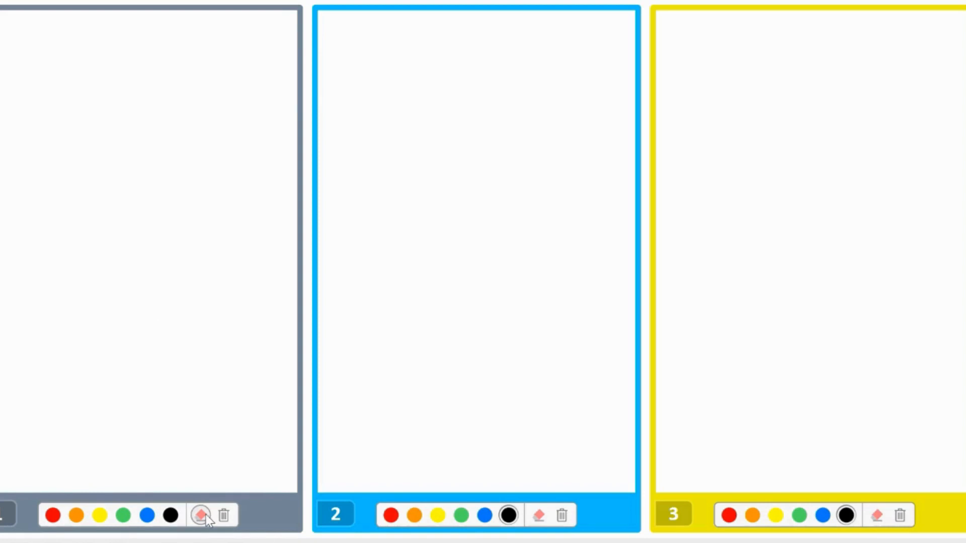
Handwrite the word "bas" in black on board 1.
{"action": "left_click", "coordinate": [170, 515]}
{"action": "mouse_move", "coordinate": [23, 146]}
{"action": "left_mouse_down"}
{"action": "mouse_move", "coordinate": [30, 209]}
{"action": "mouse_move", "coordinate": [47, 190]}
{"action": "mouse_move", "coordinate": [30, 209]}
{"action": "left_mouse_up"}
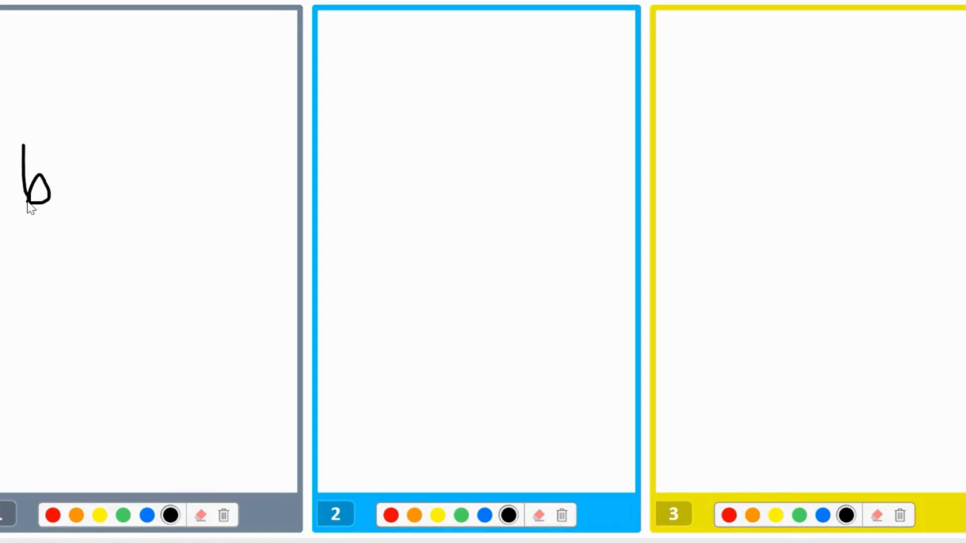
{"action": "mouse_move", "coordinate": [91, 176]}
{"action": "left_mouse_down"}
{"action": "mouse_move", "coordinate": [76, 168]}
{"action": "mouse_move", "coordinate": [91, 195]}
{"action": "left_mouse_up"}
{"action": "left_click_drag", "start_coordinate": [121, 162], "coordinate": [112, 205]}
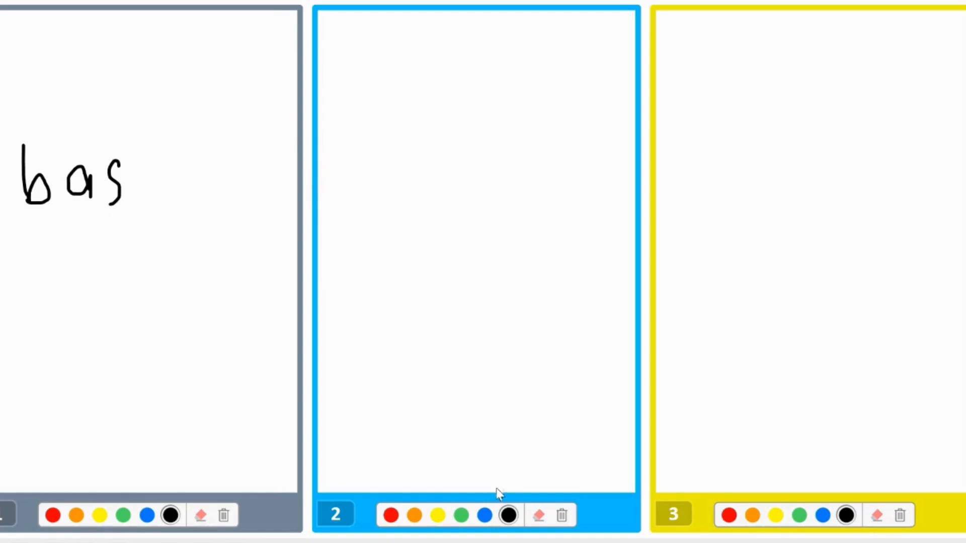
Handwrite the word "jam" in red on board 2.
{"action": "left_click", "coordinate": [391, 516]}
{"action": "left_click_drag", "start_coordinate": [375, 152], "coordinate": [377, 194]}
{"action": "left_click", "coordinate": [367, 131]}
{"action": "mouse_move", "coordinate": [428, 162]}
{"action": "left_mouse_down"}
{"action": "mouse_move", "coordinate": [406, 177]}
{"action": "mouse_move", "coordinate": [428, 191]}
{"action": "left_mouse_up"}
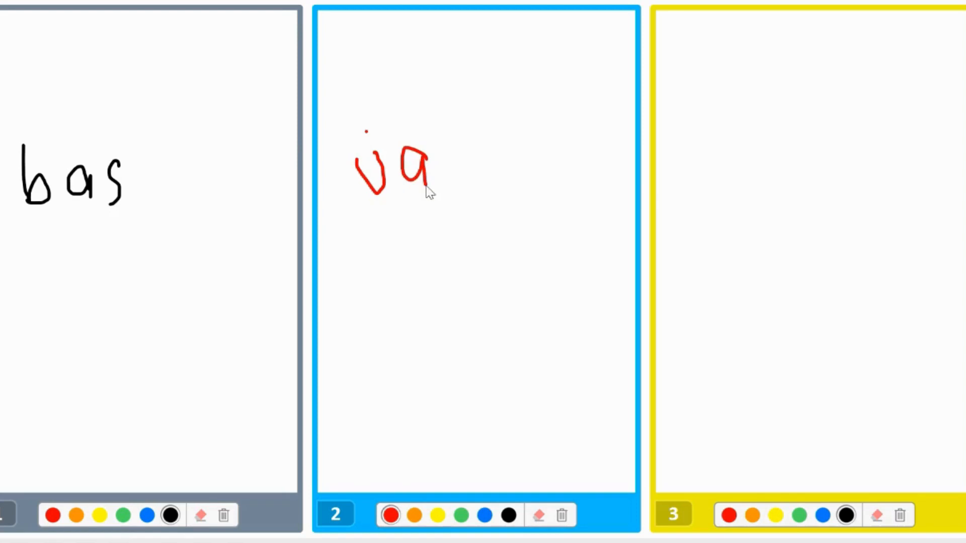
{"action": "mouse_move", "coordinate": [439, 155]}
{"action": "left_mouse_down"}
{"action": "mouse_move", "coordinate": [470, 158]}
{"action": "mouse_move", "coordinate": [473, 176]}
{"action": "left_mouse_up"}
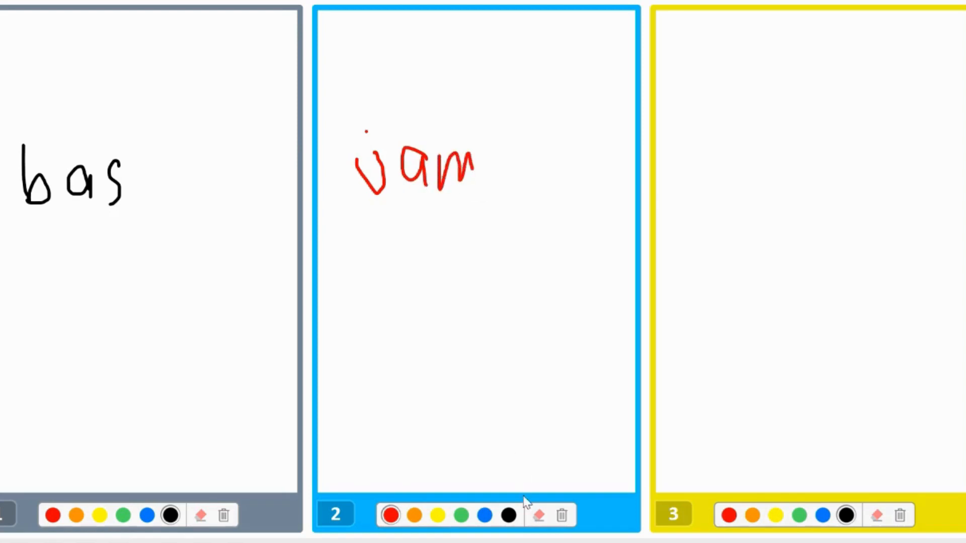
Erase the red handwriting on board 2 and clear the writing on board 1.
{"action": "left_click", "coordinate": [539, 516]}
{"action": "left_click_drag", "start_coordinate": [387, 204], "coordinate": [467, 170]}
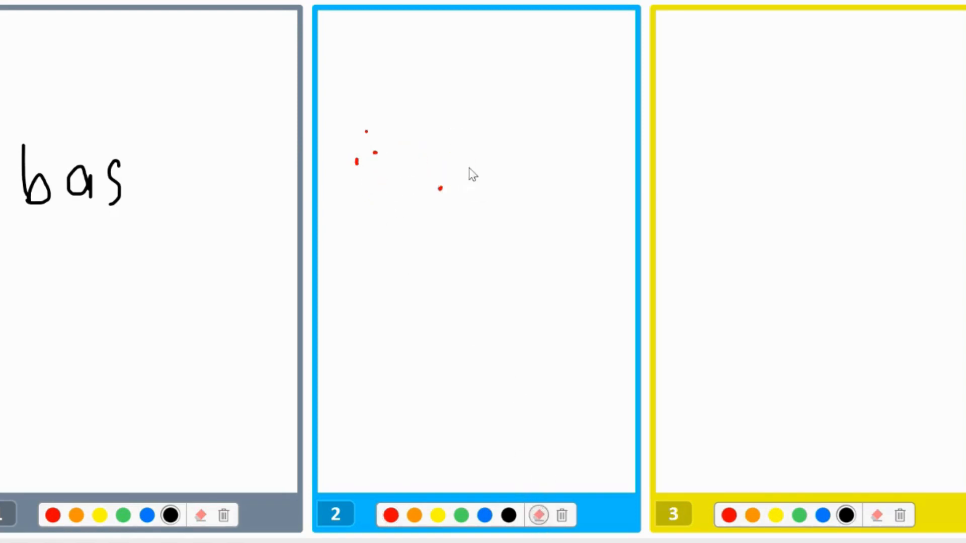
{"action": "left_click_drag", "start_coordinate": [403, 180], "coordinate": [344, 152]}
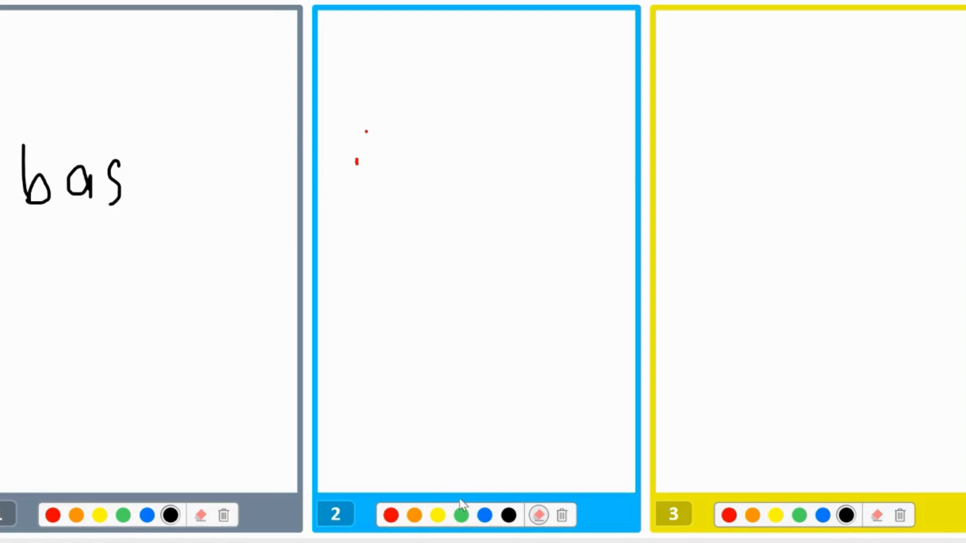
{"action": "left_click", "coordinate": [224, 518]}
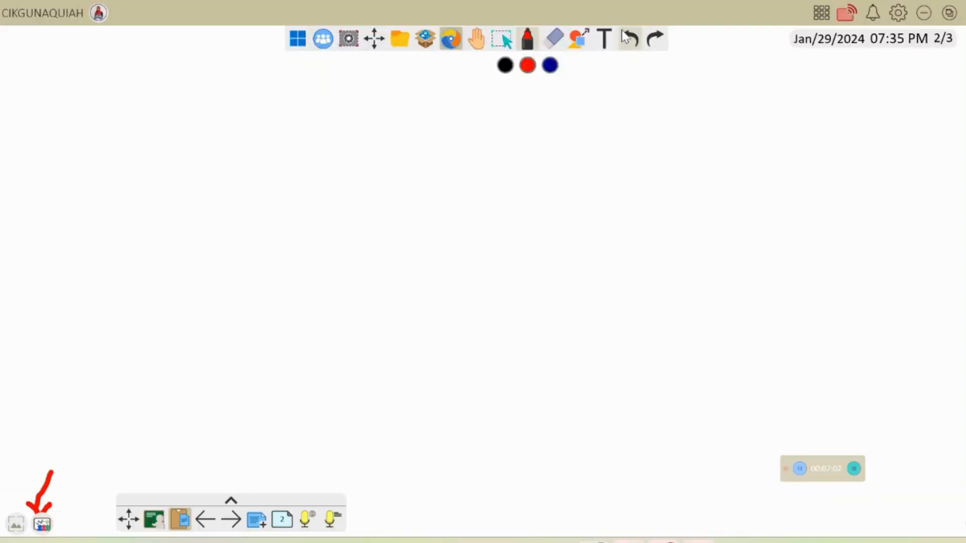
Undo the red arrow at the split-board tool and draw a new one pointing at the background tool.
{"action": "left_click", "coordinate": [625, 36]}
{"action": "left_click", "coordinate": [625, 36]}
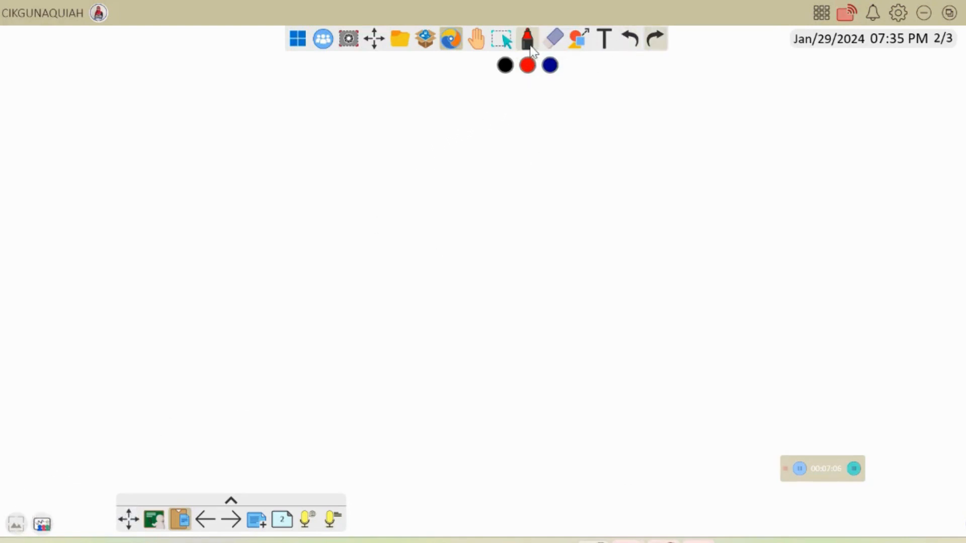
{"action": "left_click_drag", "start_coordinate": [22, 473], "coordinate": [16, 510]}
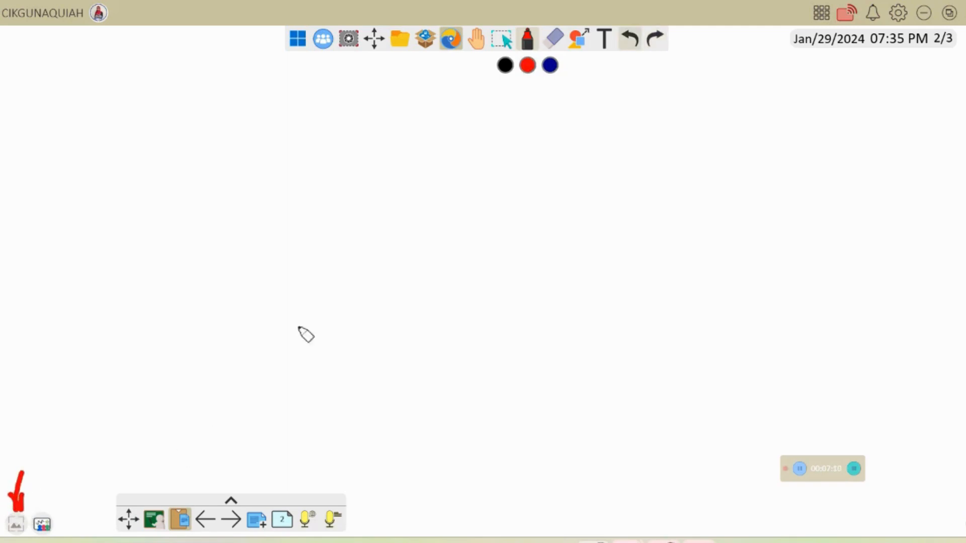
{"action": "left_click", "coordinate": [503, 41]}
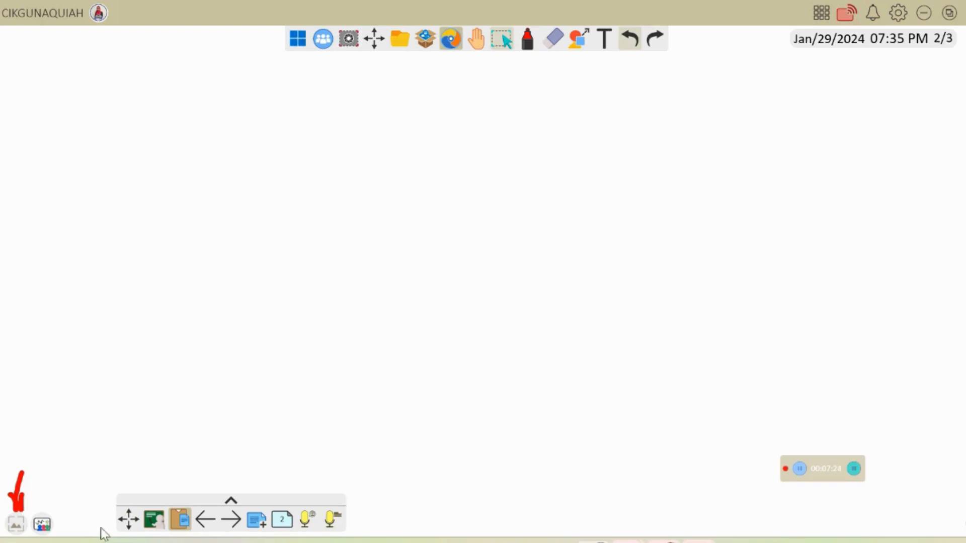
Open the background gallery for page 2 and look through the built-in background images down to the end.
{"action": "left_click", "coordinate": [17, 526]}
{"action": "scroll", "coordinate": [281, 137], "scroll_direction": "down", "scroll_amount": 8}
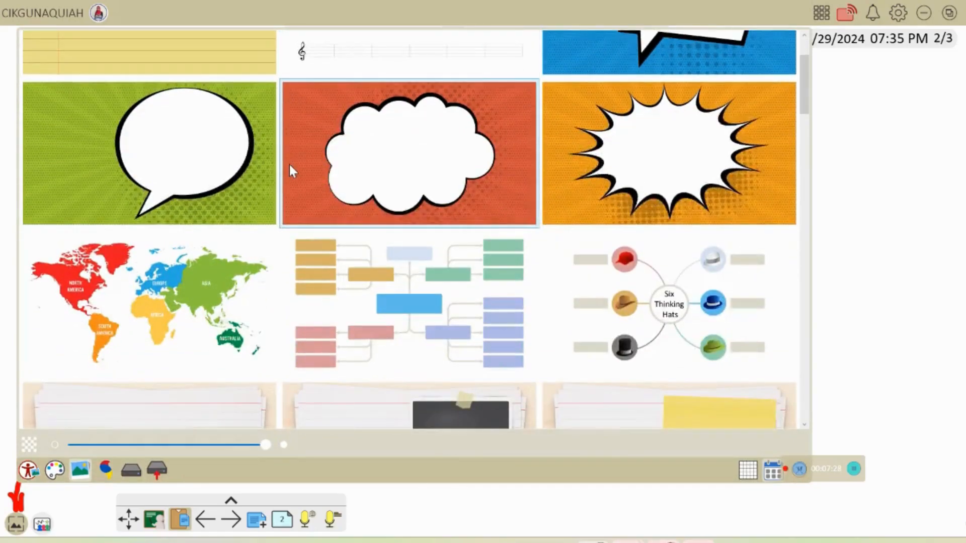
{"action": "scroll", "coordinate": [366, 205], "scroll_direction": "down", "scroll_amount": 15}
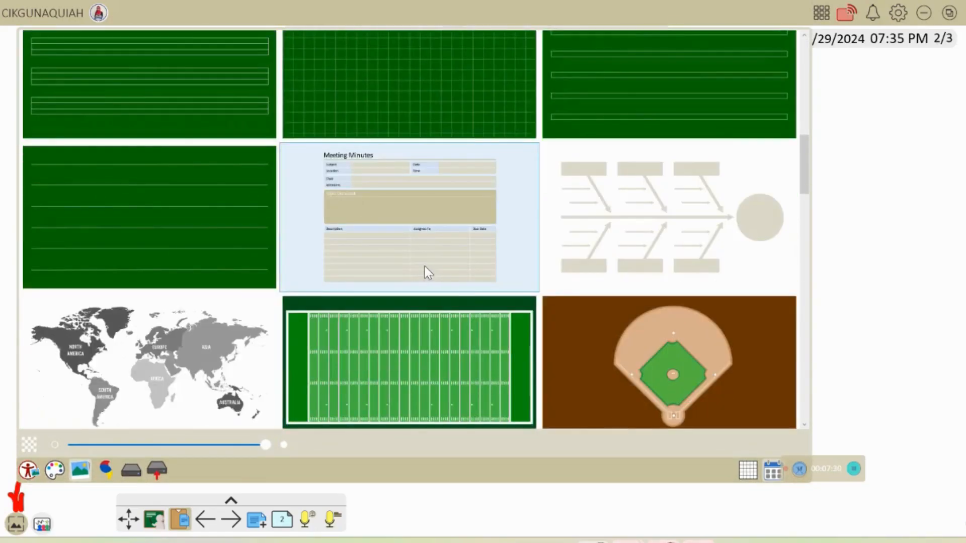
{"action": "scroll", "coordinate": [422, 264], "scroll_direction": "down", "scroll_amount": 14}
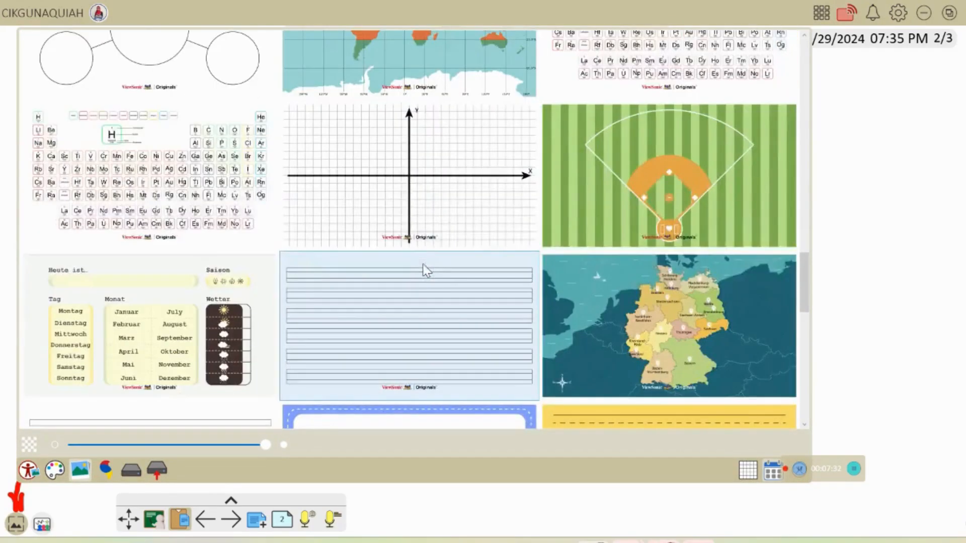
{"action": "scroll", "coordinate": [426, 267], "scroll_direction": "down", "scroll_amount": 5}
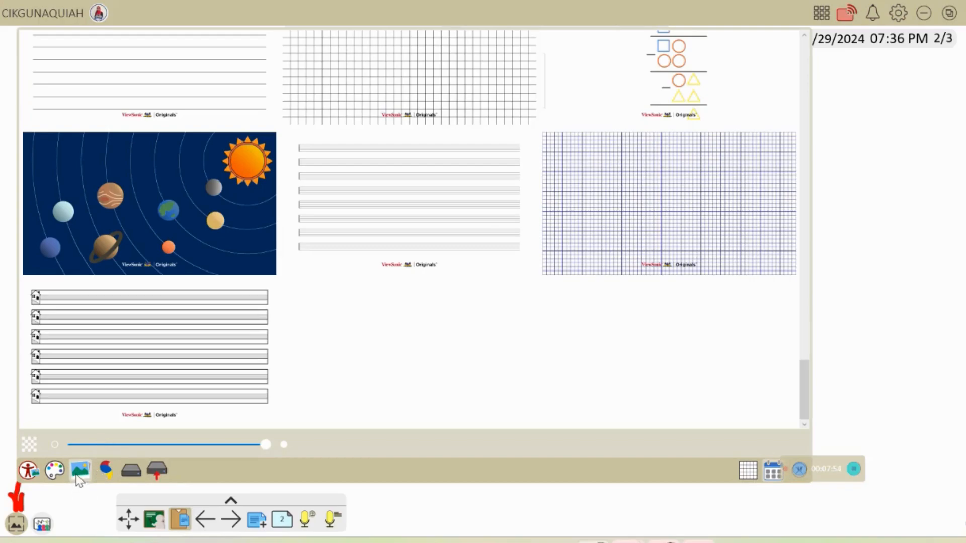
Open the ViewSonic Originals background collection and look through the designs in the All category.
{"action": "left_click", "coordinate": [106, 471]}
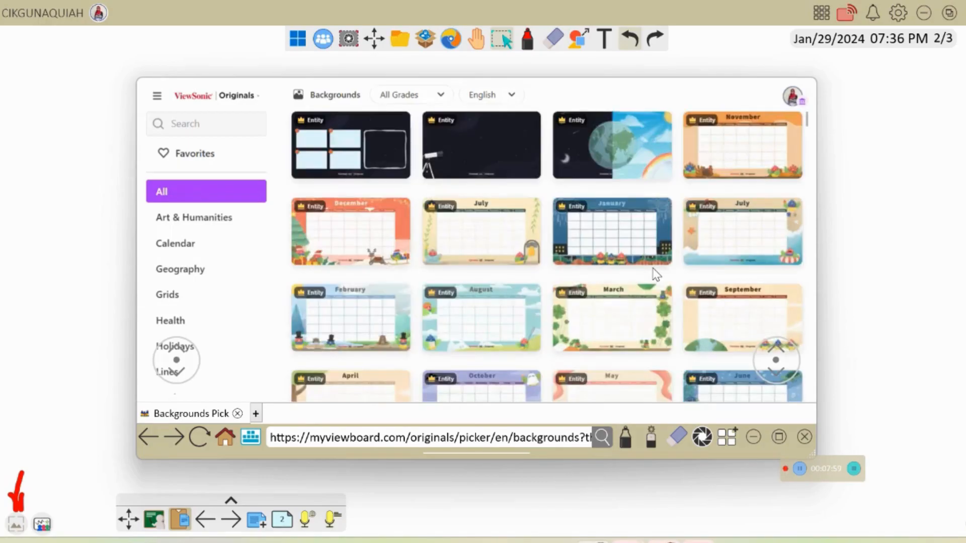
{"action": "scroll", "coordinate": [503, 288], "scroll_direction": "down", "scroll_amount": 5}
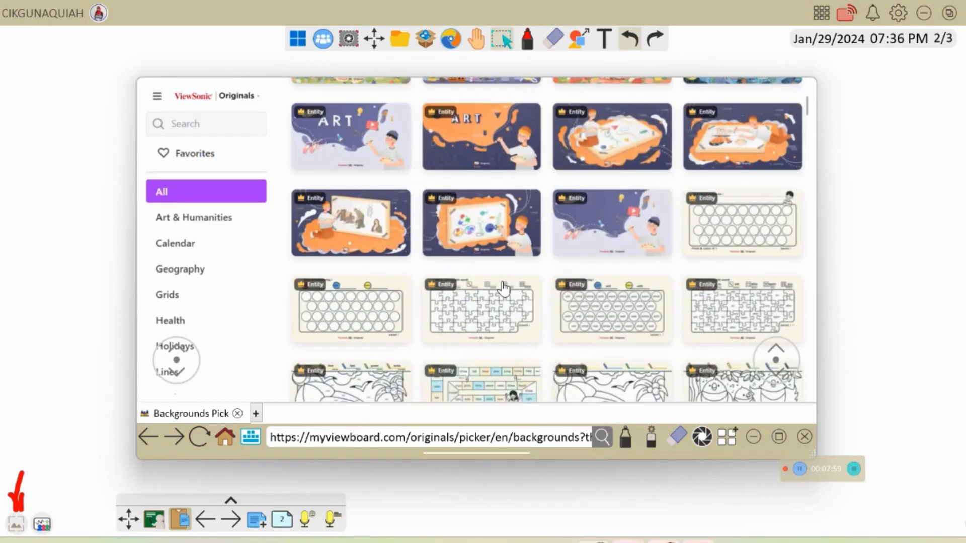
{"action": "scroll", "coordinate": [504, 288], "scroll_direction": "down", "scroll_amount": 8}
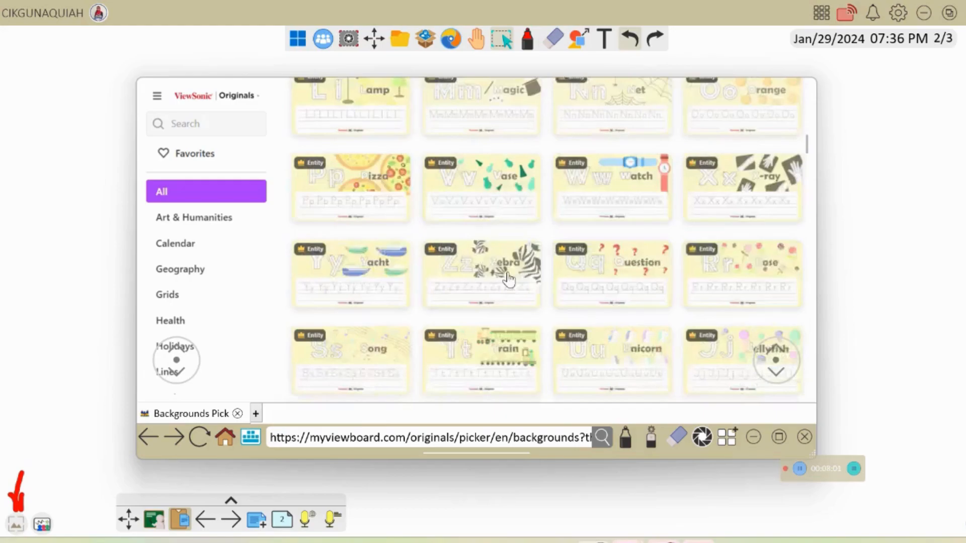
{"action": "scroll", "coordinate": [482, 235], "scroll_direction": "down", "scroll_amount": 5}
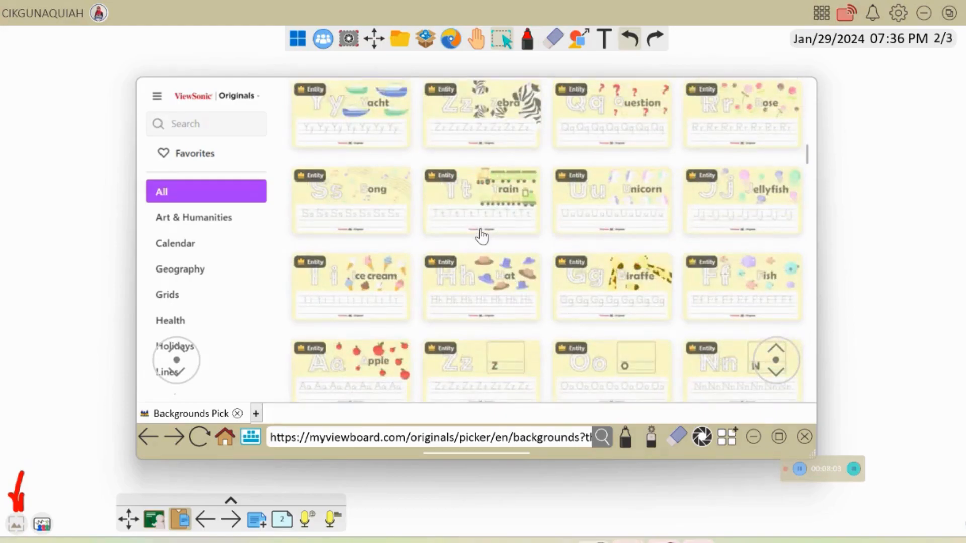
{"action": "scroll", "coordinate": [482, 236], "scroll_direction": "down", "scroll_amount": 5}
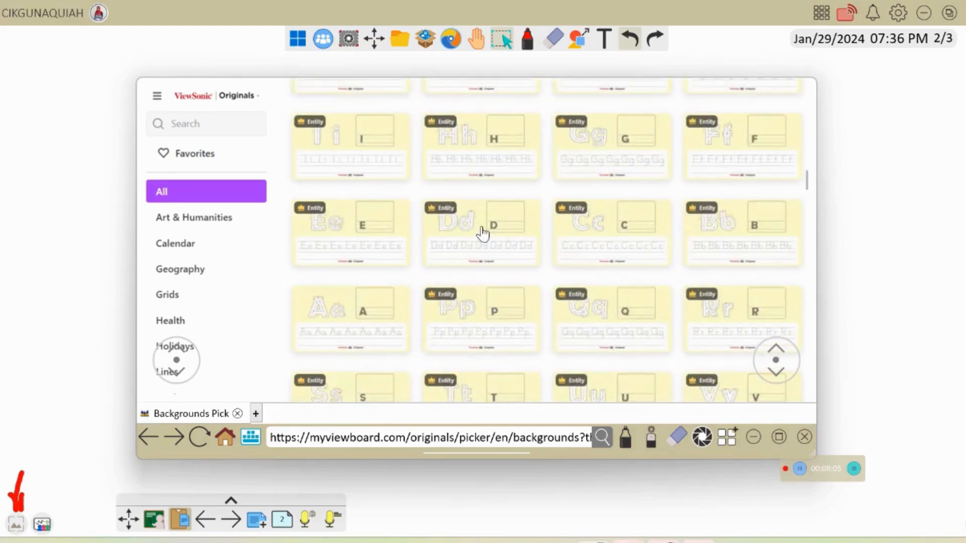
{"action": "scroll", "coordinate": [483, 233], "scroll_direction": "down", "scroll_amount": 4}
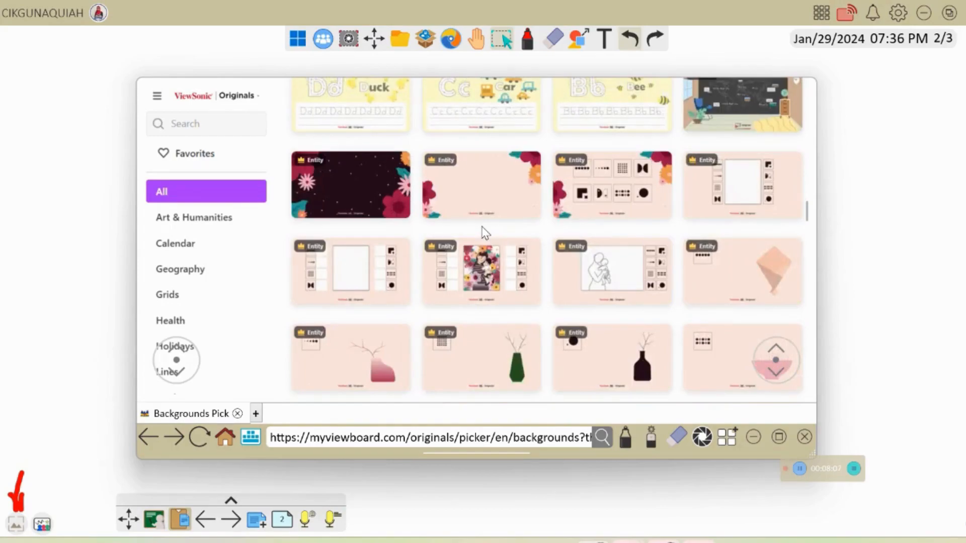
{"action": "scroll", "coordinate": [483, 233], "scroll_direction": "down", "scroll_amount": 4}
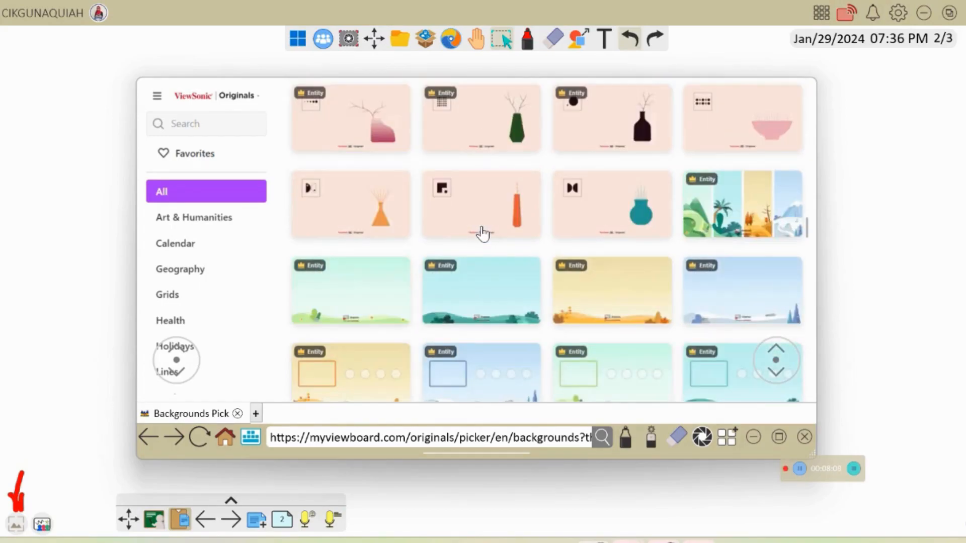
{"action": "scroll", "coordinate": [482, 234], "scroll_direction": "down", "scroll_amount": 2}
{"action": "scroll", "coordinate": [481, 234], "scroll_direction": "down", "scroll_amount": 5}
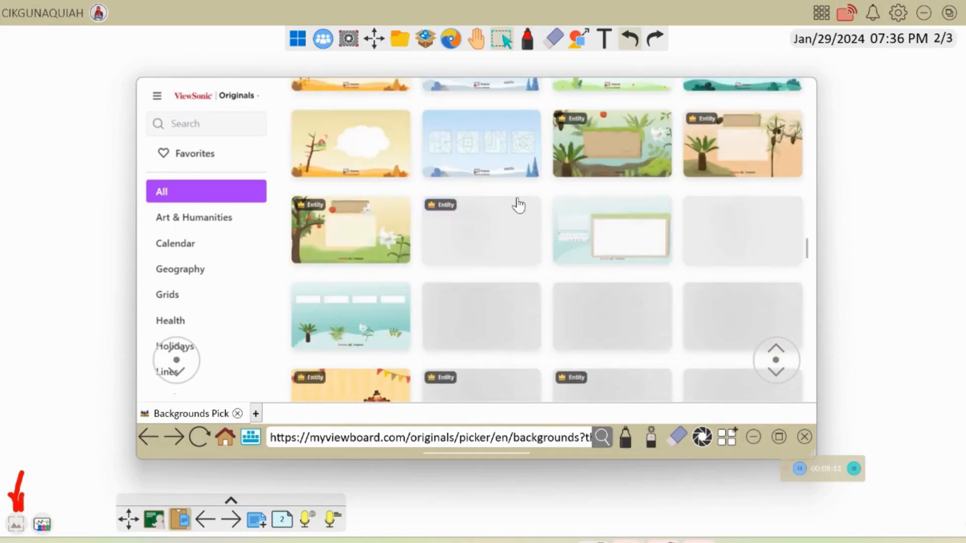
{"action": "scroll", "coordinate": [511, 220], "scroll_direction": "down", "scroll_amount": 2}
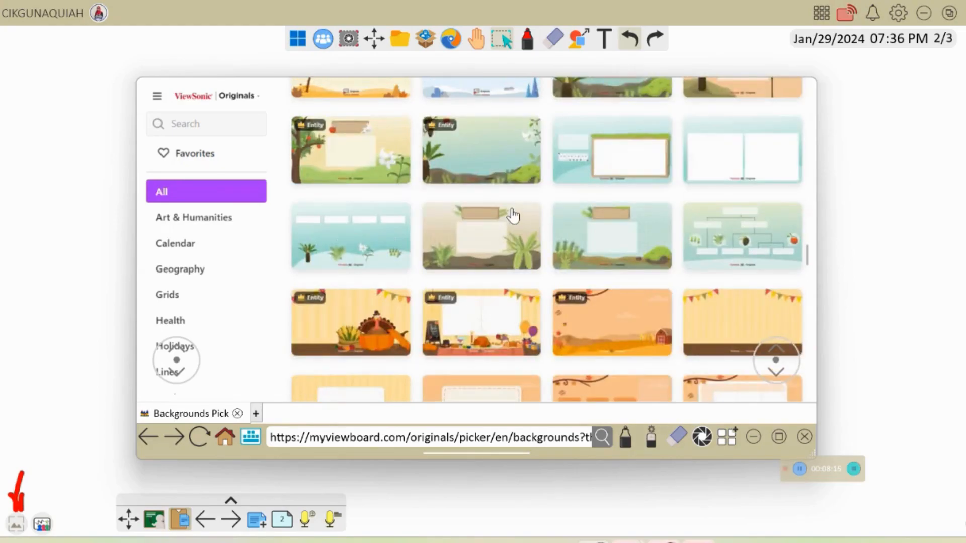
{"action": "scroll", "coordinate": [512, 214], "scroll_direction": "down", "scroll_amount": 4}
{"action": "scroll", "coordinate": [445, 236], "scroll_direction": "up", "scroll_amount": 3}
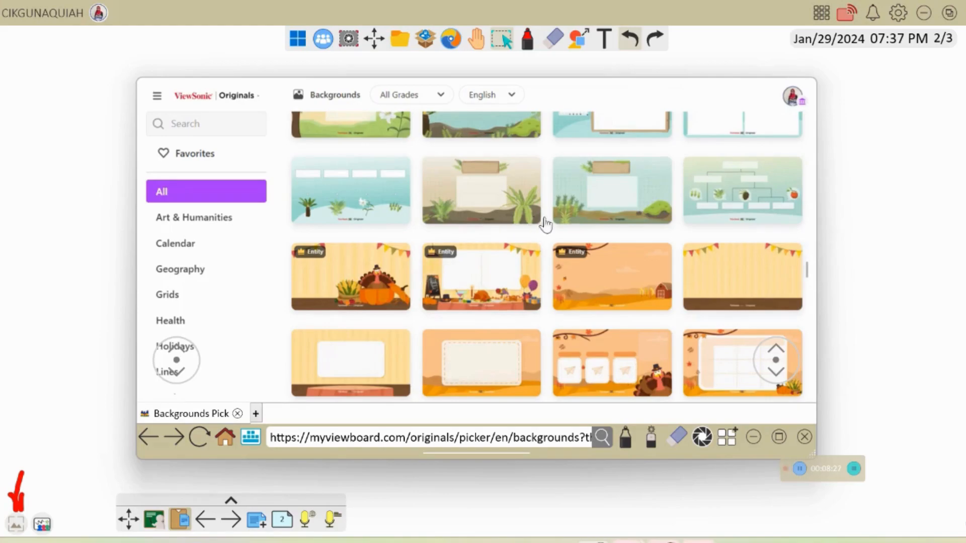
{"action": "scroll", "coordinate": [535, 225], "scroll_direction": "down", "scroll_amount": 4}
{"action": "scroll", "coordinate": [690, 262], "scroll_direction": "up", "scroll_amount": 1}
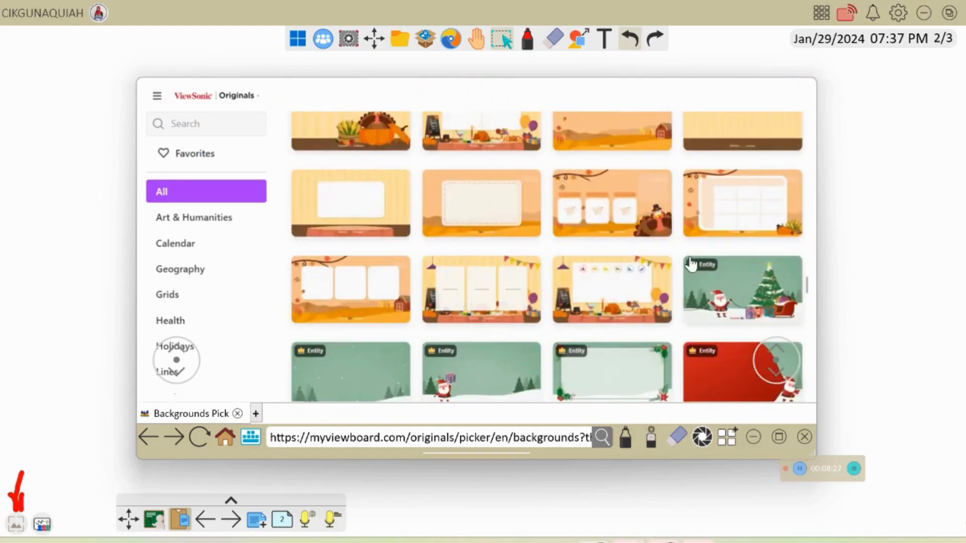
{"action": "scroll", "coordinate": [690, 263], "scroll_direction": "up", "scroll_amount": 2}
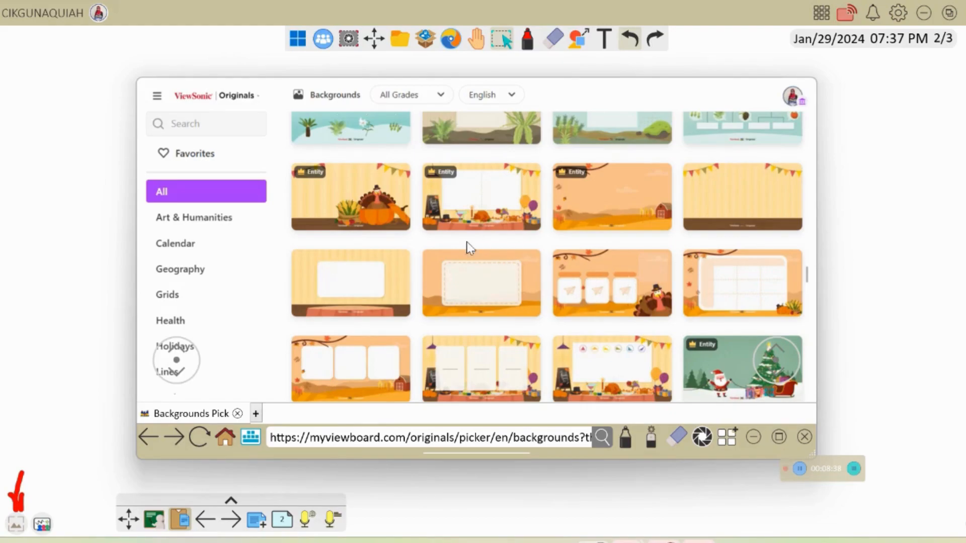
{"action": "scroll", "coordinate": [473, 297], "scroll_direction": "down", "scroll_amount": 2}
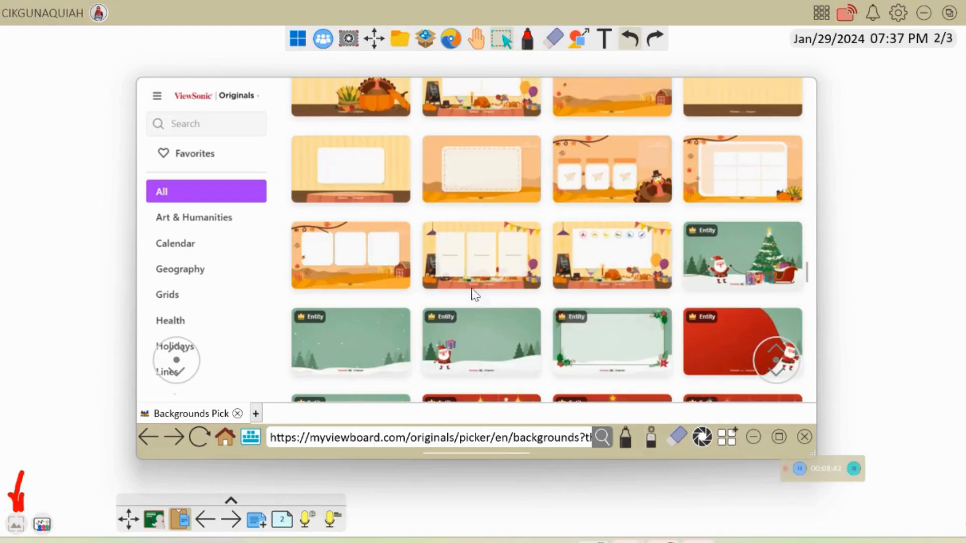
{"action": "scroll", "coordinate": [473, 297], "scroll_direction": "up", "scroll_amount": 3}
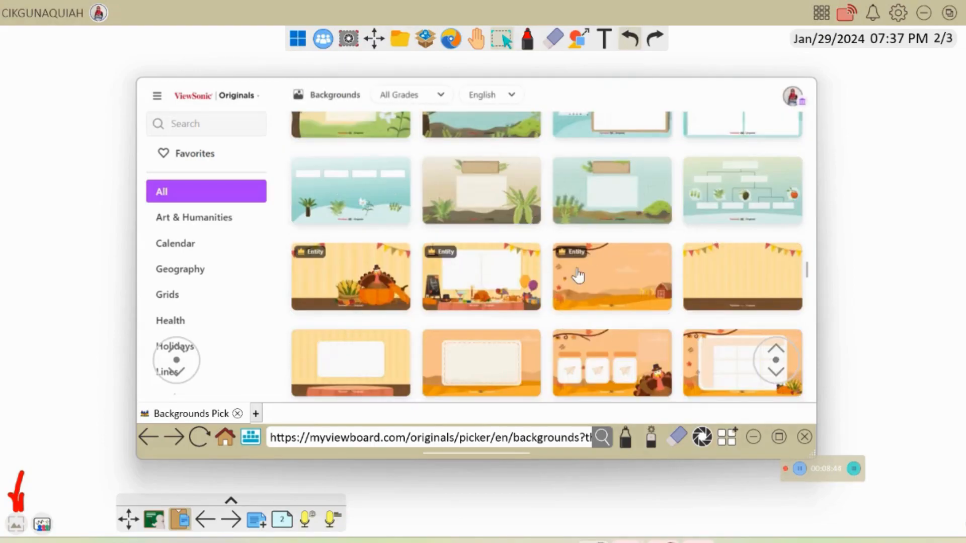
{"action": "scroll", "coordinate": [590, 250], "scroll_direction": "down", "scroll_amount": 3}
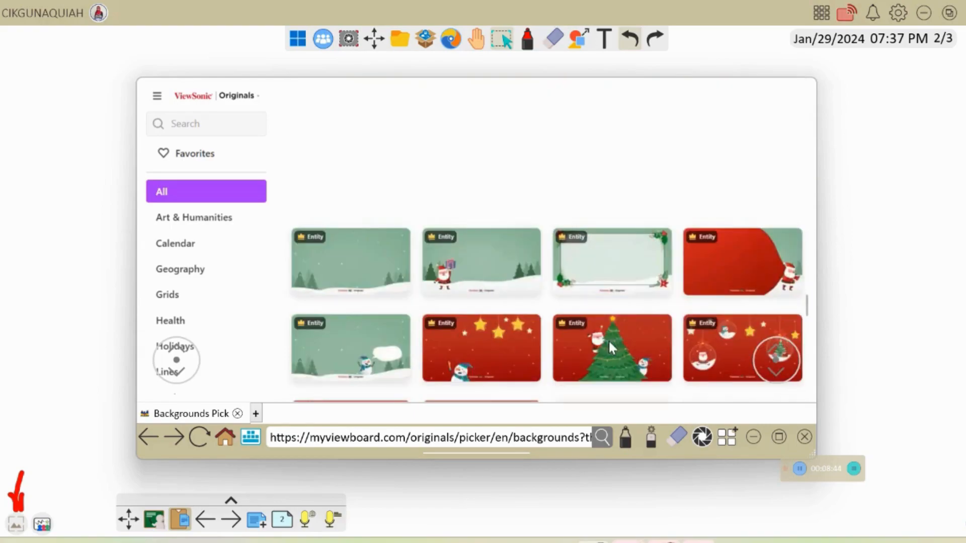
{"action": "scroll", "coordinate": [437, 232], "scroll_direction": "up", "scroll_amount": 3}
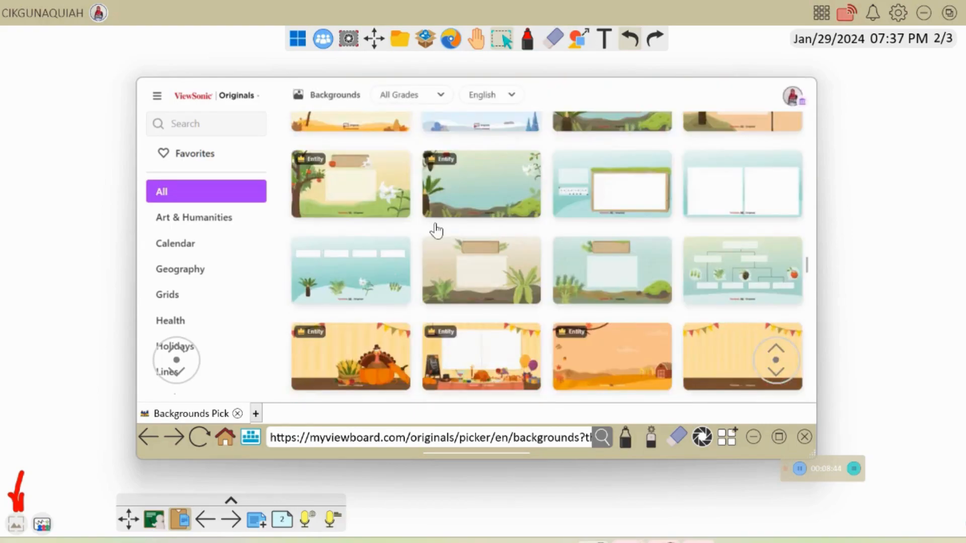
{"action": "scroll", "coordinate": [453, 226], "scroll_direction": "up", "scroll_amount": 3}
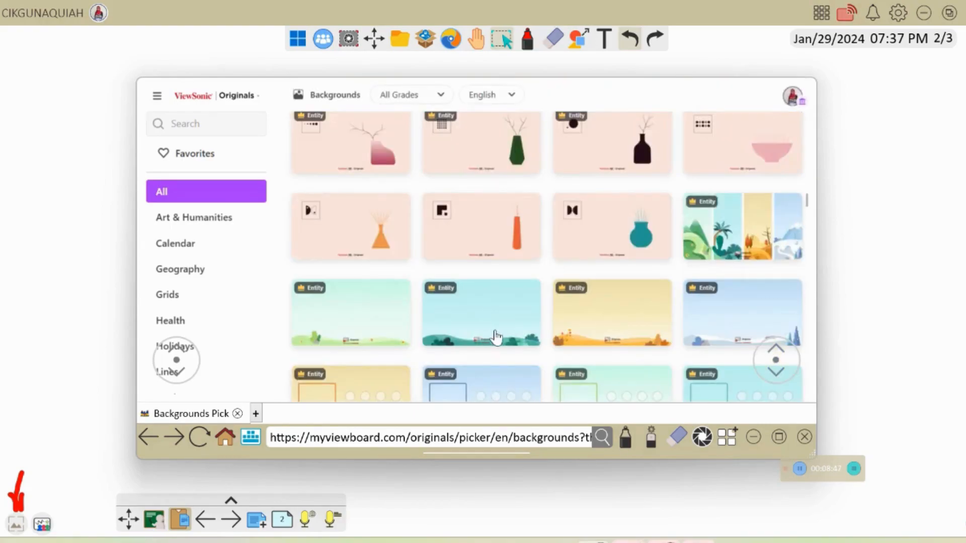
Apply the Originals background with the palm, pine cones, red apple and white lily to this page only.
{"action": "scroll", "coordinate": [500, 312], "scroll_direction": "down", "scroll_amount": 2}
{"action": "scroll", "coordinate": [501, 312], "scroll_direction": "down", "scroll_amount": 3}
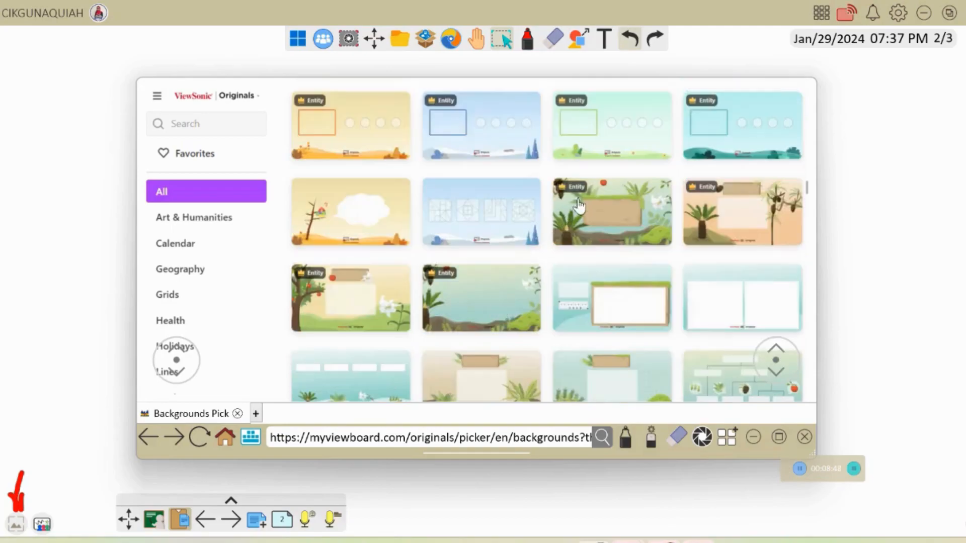
{"action": "left_click", "coordinate": [477, 303]}
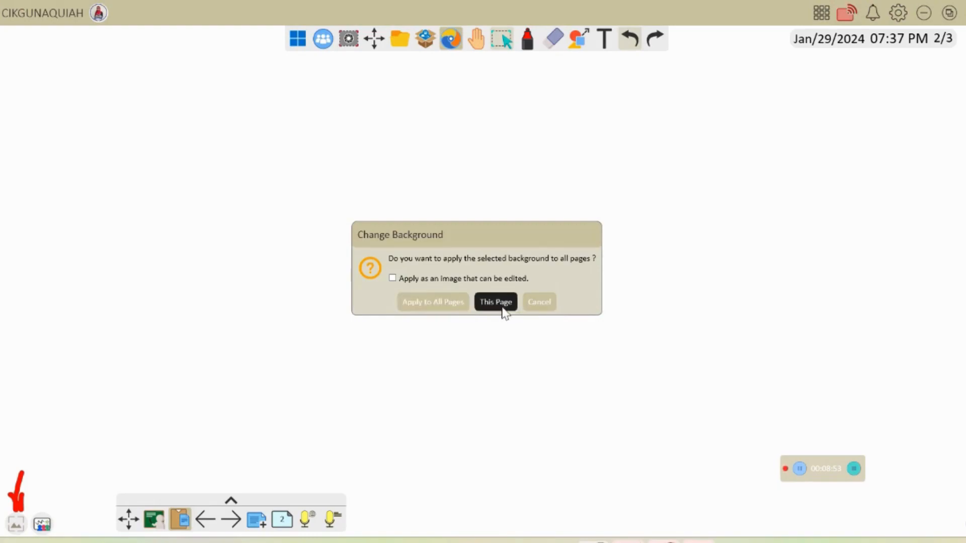
{"action": "left_click", "coordinate": [501, 302]}
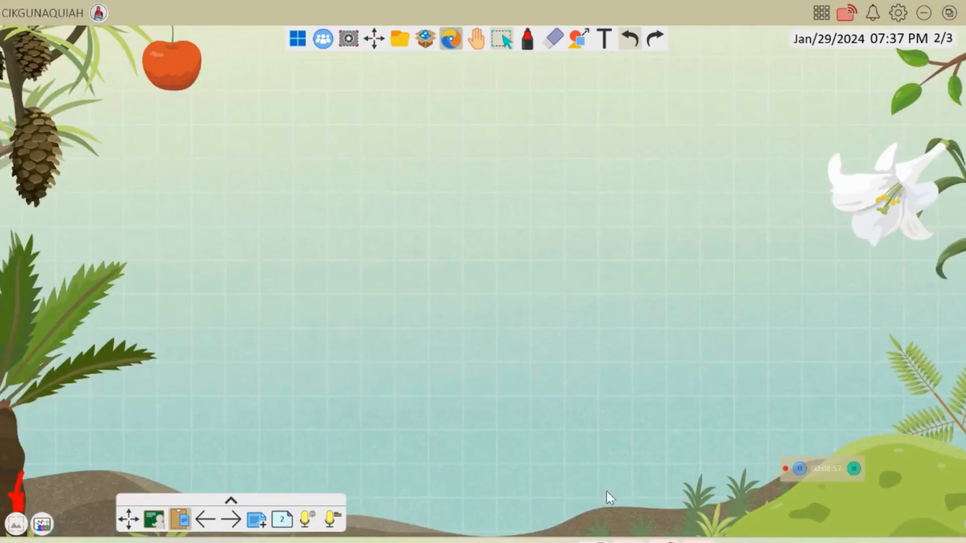
Erase the red arrow above the background tool, close the eraser settings and return to the selection tool.
{"action": "left_click", "coordinate": [553, 39]}
{"action": "left_click_drag", "start_coordinate": [21, 487], "coordinate": [19, 503]}
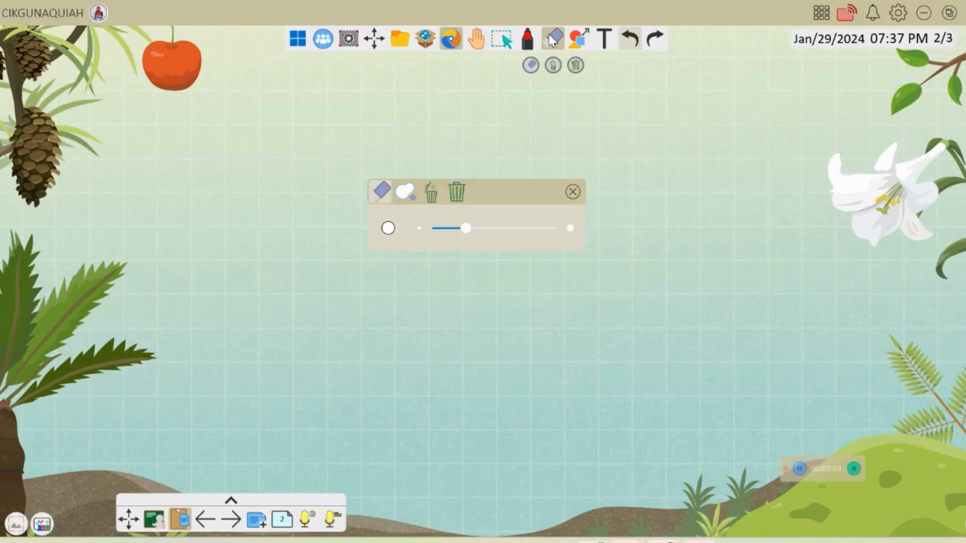
{"action": "left_click", "coordinate": [573, 192]}
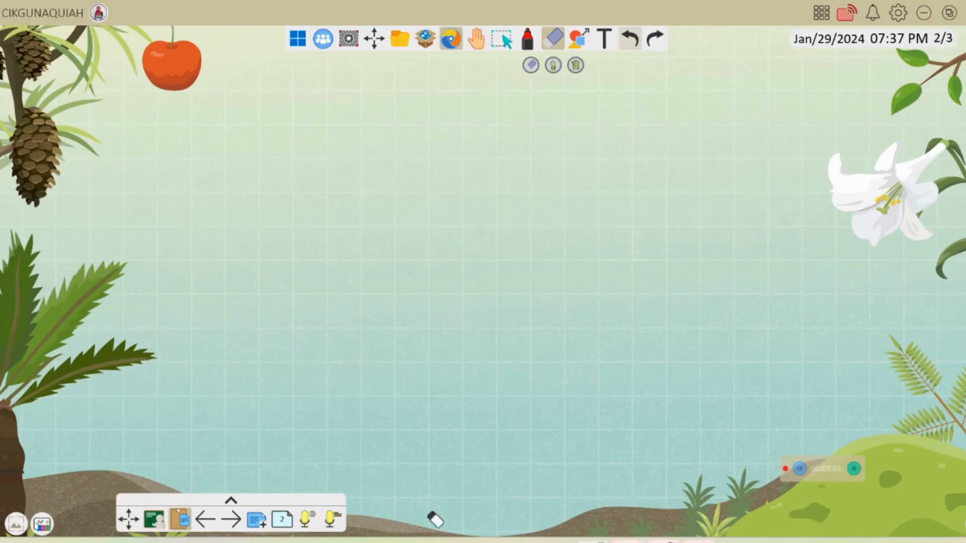
{"action": "left_click", "coordinate": [502, 44]}
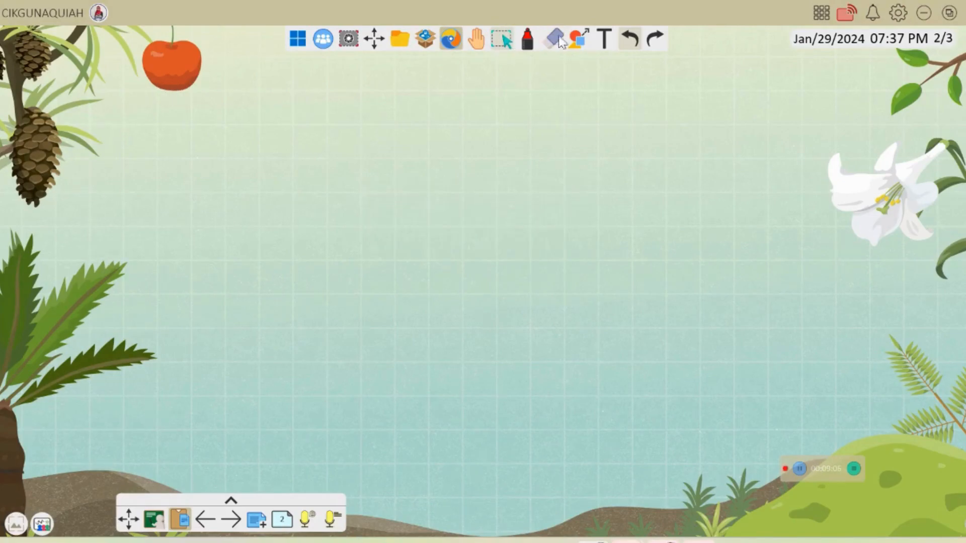
Add a text box reading "DARAB" in the upper part of the page.
{"action": "left_click", "coordinate": [603, 41]}
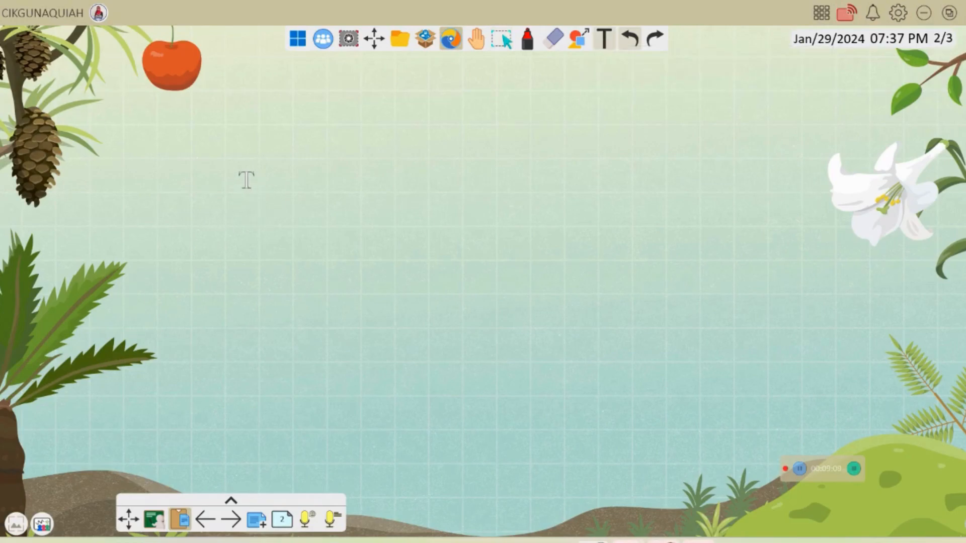
{"action": "left_click", "coordinate": [259, 214]}
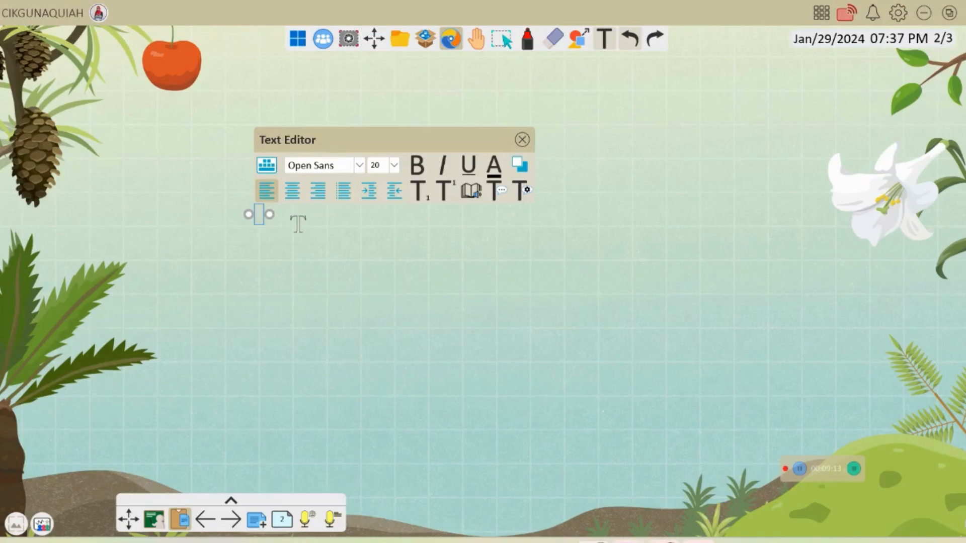
{"action": "type", "text": "DA"}
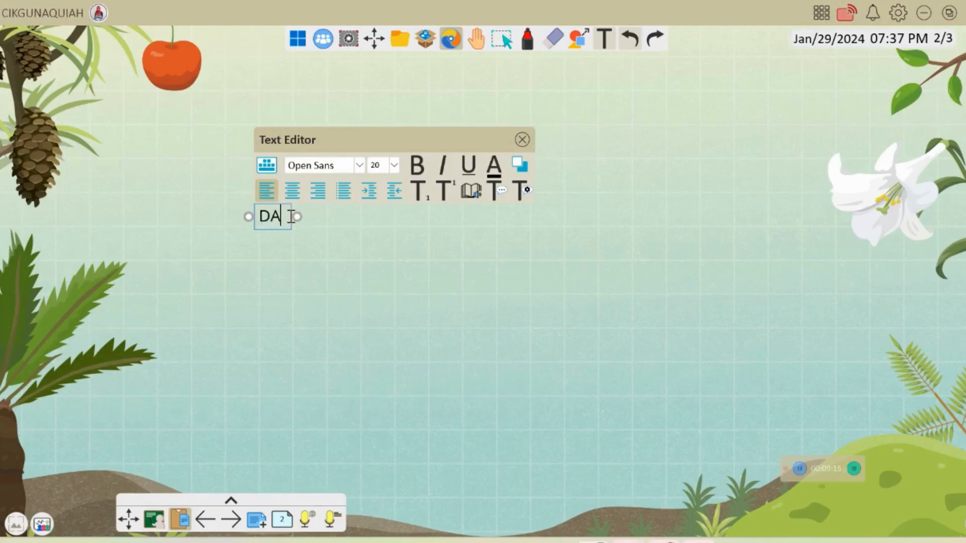
{"action": "type", "text": "RAB"}
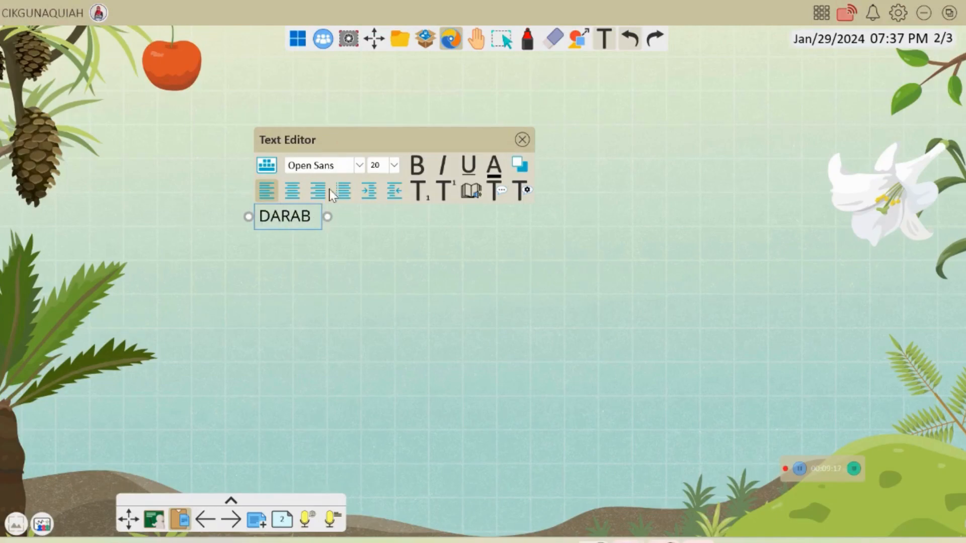
Insert "TAJUK :" before "DARAB" in the text box so it reads "TAJUK : DARAB".
{"action": "left_click", "coordinate": [378, 250]}
{"action": "left_click", "coordinate": [270, 220]}
{"action": "type", "text": "TAJUK"}
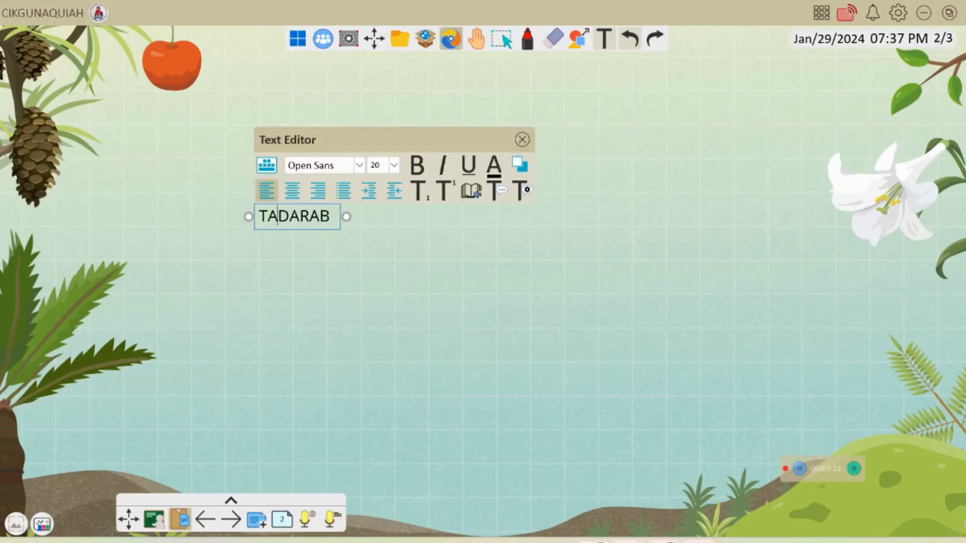
{"action": "type", "text": " :"}
Change the font of all the text in the "TAJUK : DARAB" text box to WakNan.
{"action": "left_click", "coordinate": [305, 217]}
{"action": "key", "text": "ctrl+a"}
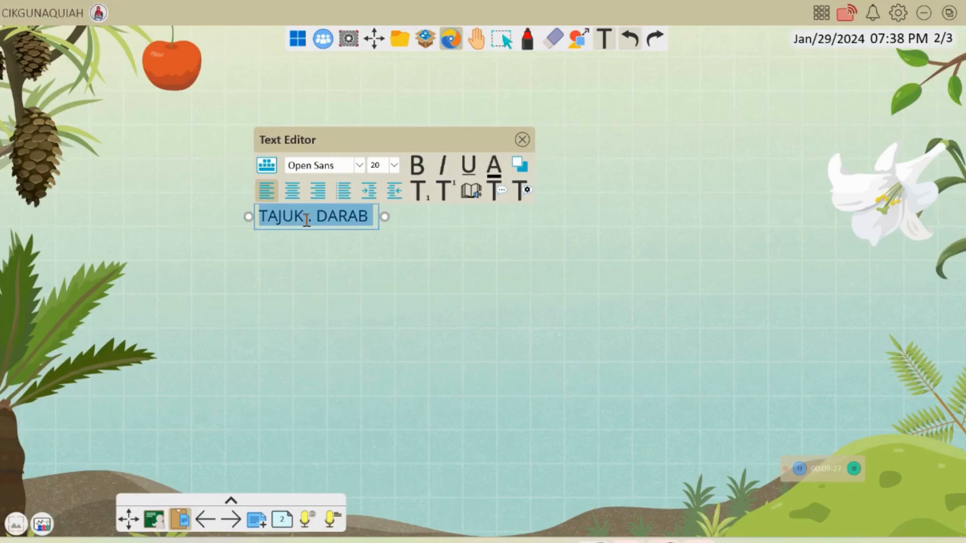
{"action": "left_click", "coordinate": [362, 166]}
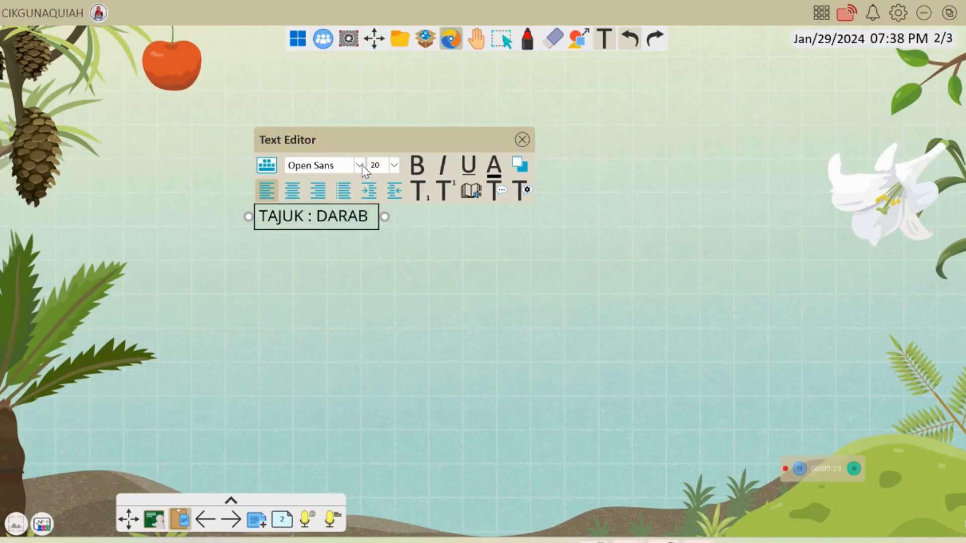
{"action": "left_click", "coordinate": [360, 168]}
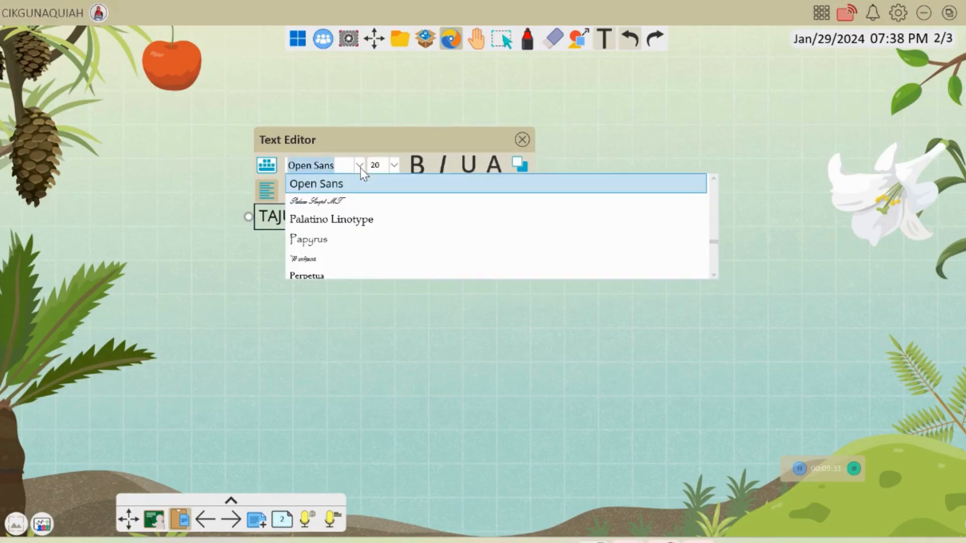
{"action": "scroll", "coordinate": [370, 248], "scroll_direction": "down", "scroll_amount": 10}
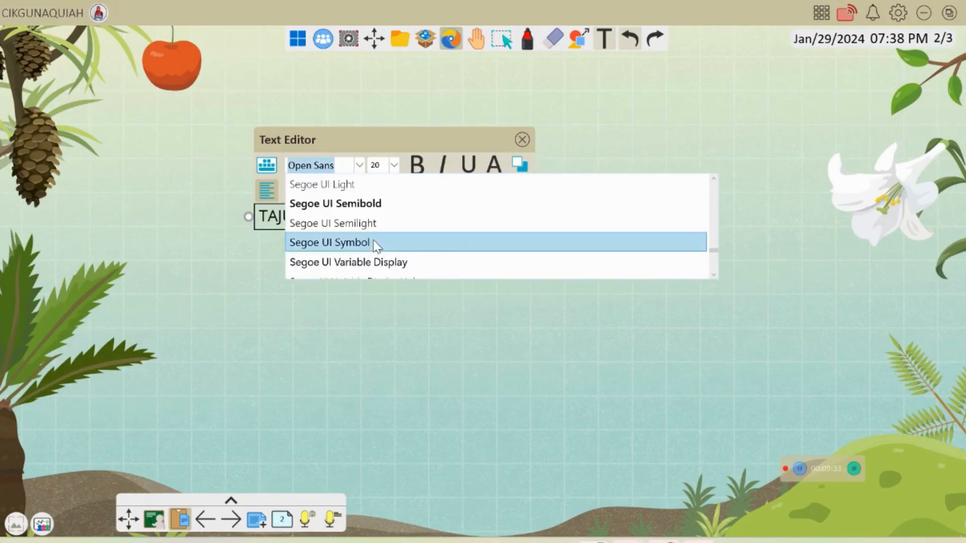
{"action": "scroll", "coordinate": [373, 248], "scroll_direction": "up", "scroll_amount": 4}
{"action": "scroll", "coordinate": [375, 216], "scroll_direction": "down", "scroll_amount": 6}
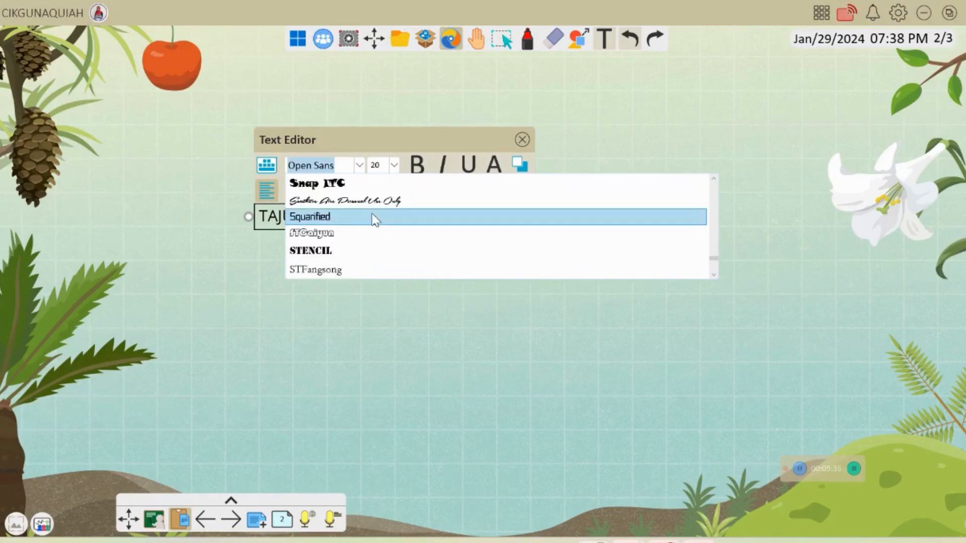
{"action": "scroll", "coordinate": [375, 220], "scroll_direction": "down", "scroll_amount": 8}
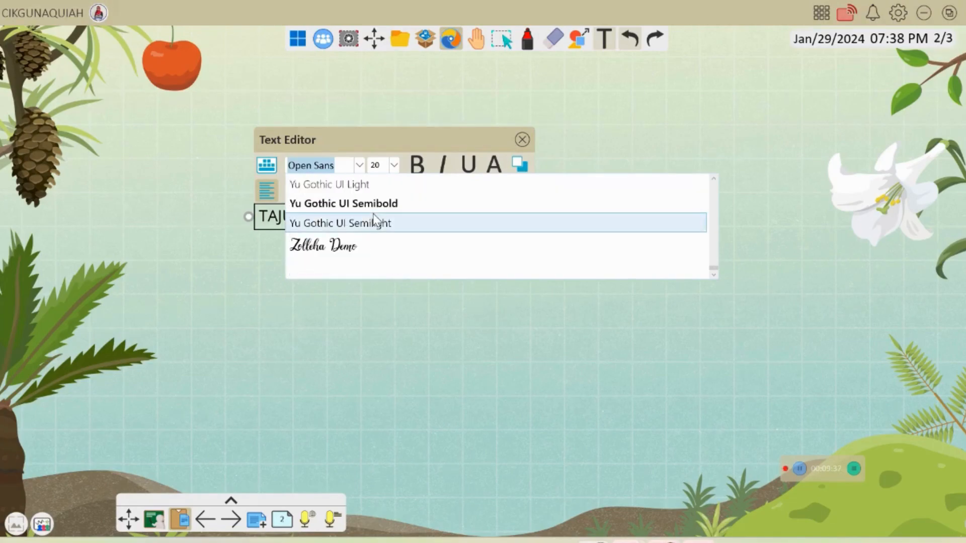
{"action": "scroll", "coordinate": [375, 221], "scroll_direction": "up", "scroll_amount": 12}
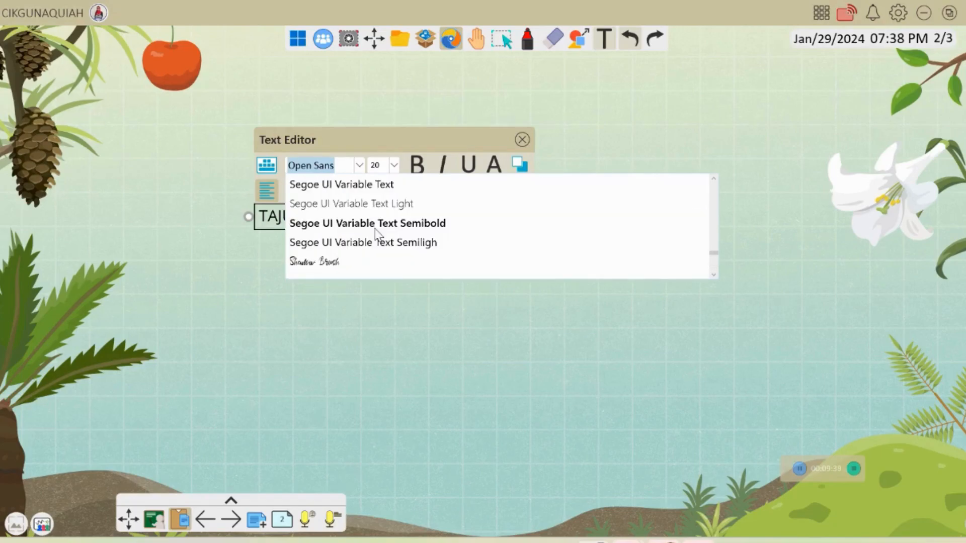
{"action": "scroll", "coordinate": [375, 226], "scroll_direction": "up", "scroll_amount": 15}
{"action": "scroll", "coordinate": [376, 217], "scroll_direction": "down", "scroll_amount": 8}
{"action": "scroll", "coordinate": [378, 221], "scroll_direction": "down", "scroll_amount": 10}
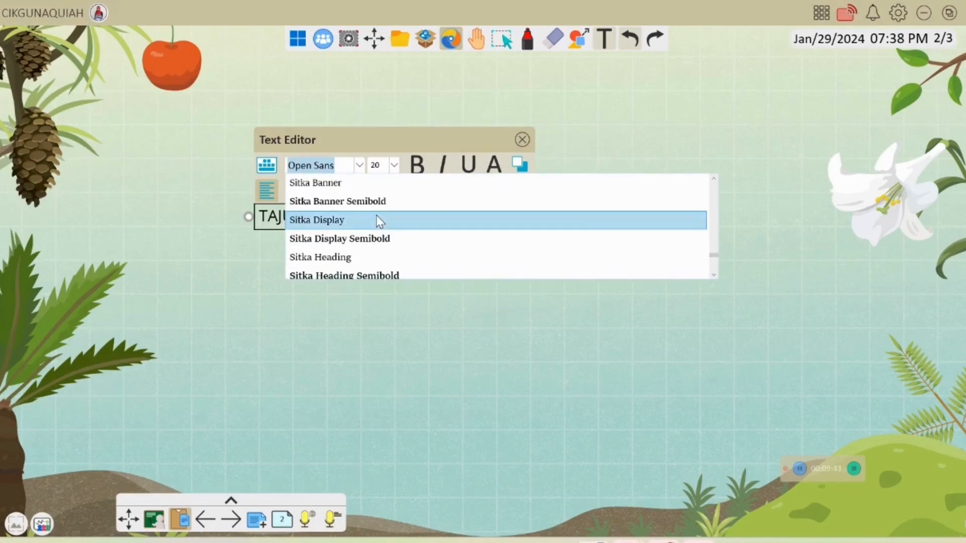
{"action": "scroll", "coordinate": [376, 216], "scroll_direction": "down", "scroll_amount": 12}
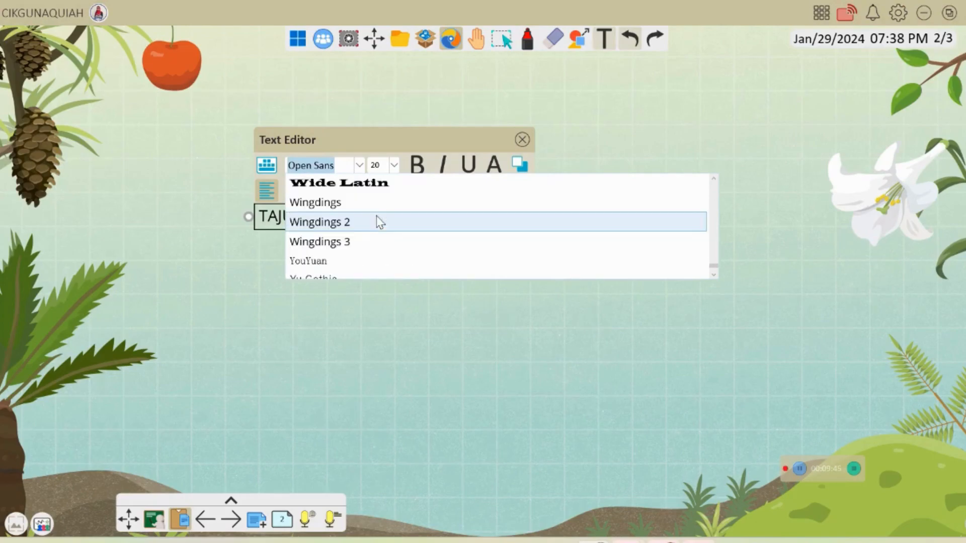
{"action": "scroll", "coordinate": [377, 222], "scroll_direction": "up", "scroll_amount": 6}
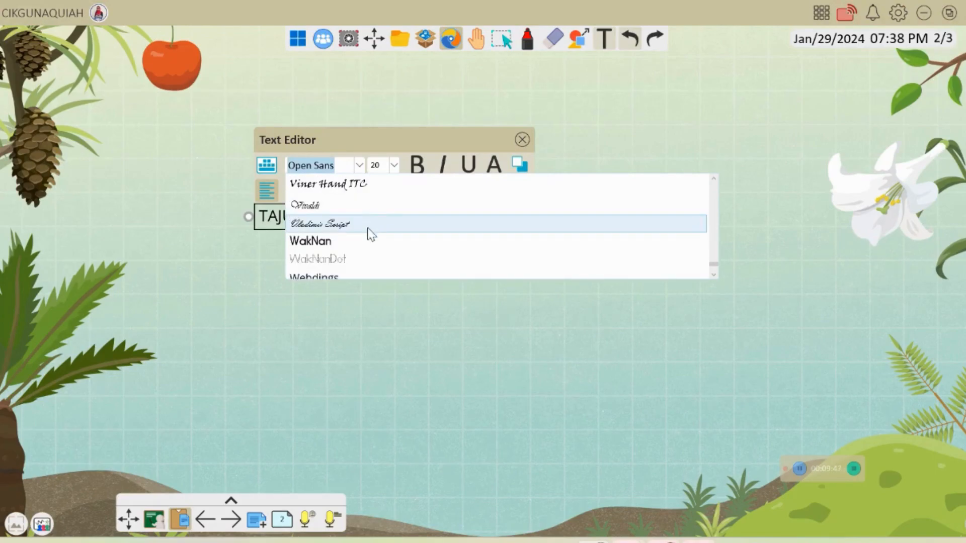
{"action": "left_click", "coordinate": [364, 241]}
{"action": "left_click", "coordinate": [364, 242]}
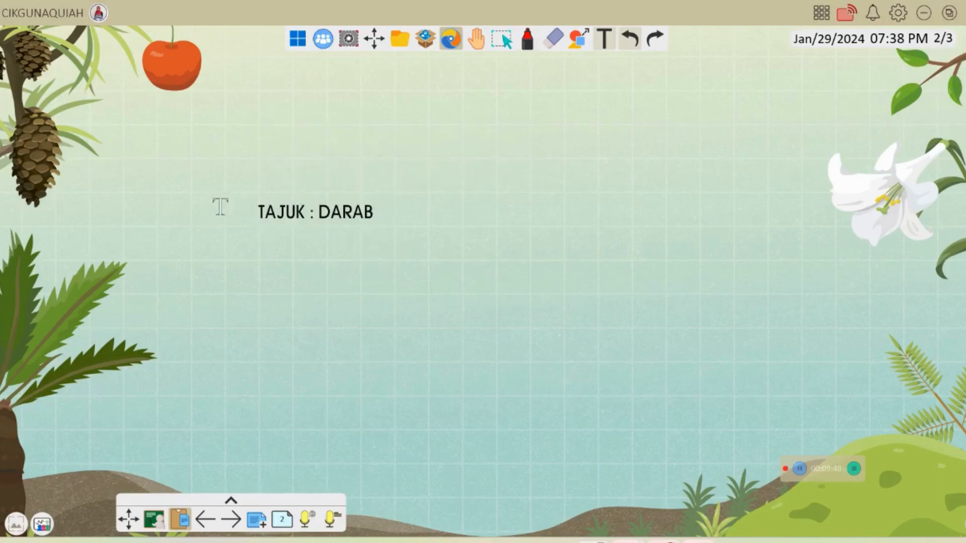
Enlarge the "TAJUK : DARAB" title to nearly half the page width and move it up near the page's upper edge.
{"action": "left_click", "coordinate": [339, 210]}
{"action": "left_click", "coordinate": [455, 113]}
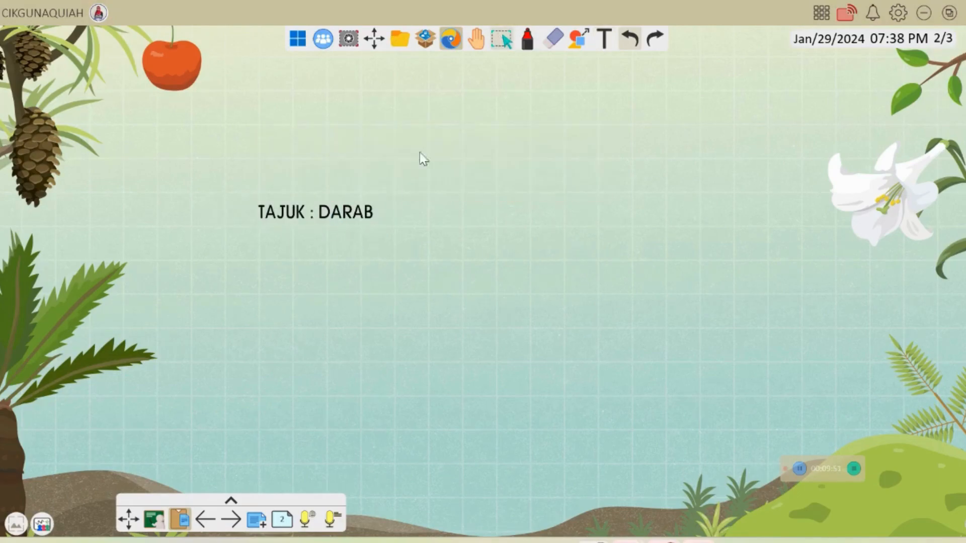
{"action": "left_click", "coordinate": [320, 212]}
{"action": "left_click_drag", "start_coordinate": [395, 231], "coordinate": [503, 291]}
{"action": "left_click_drag", "start_coordinate": [480, 212], "coordinate": [480, 154]}
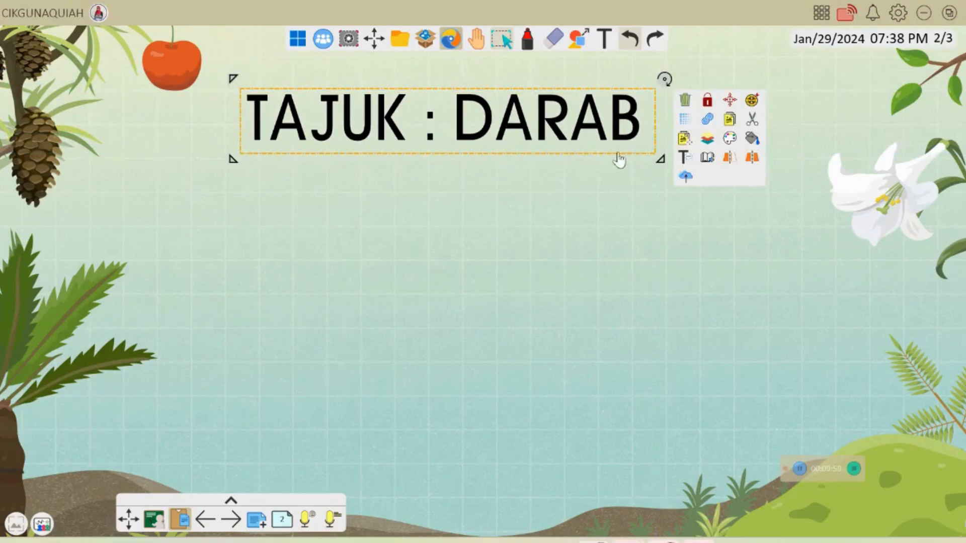
{"action": "left_click_drag", "start_coordinate": [659, 155], "coordinate": [673, 166]}
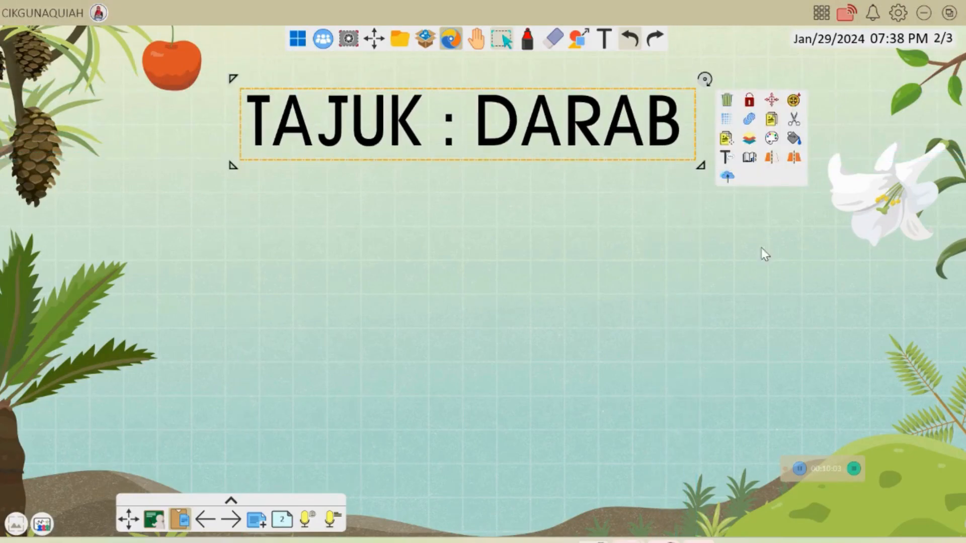